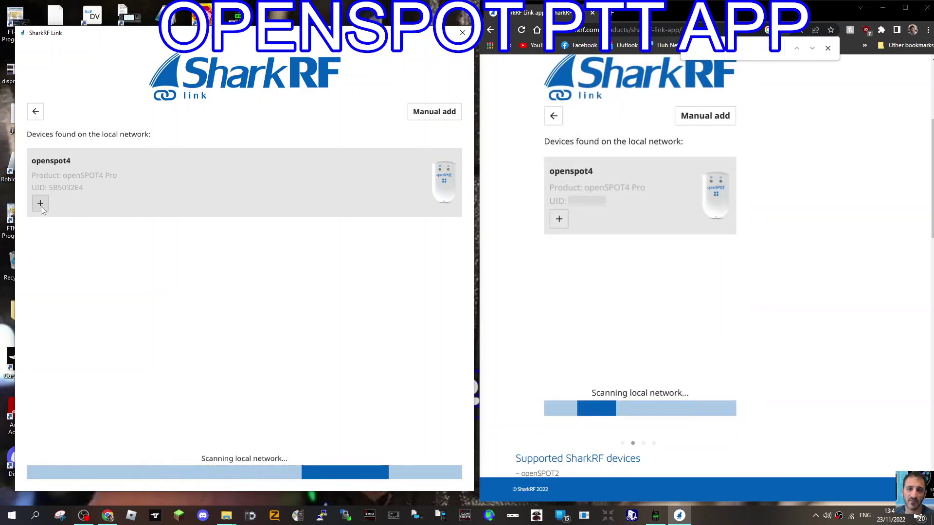
Add the openspot4 openSPOT4 Pro from the network scan results to the device list.
left_click(41, 206)
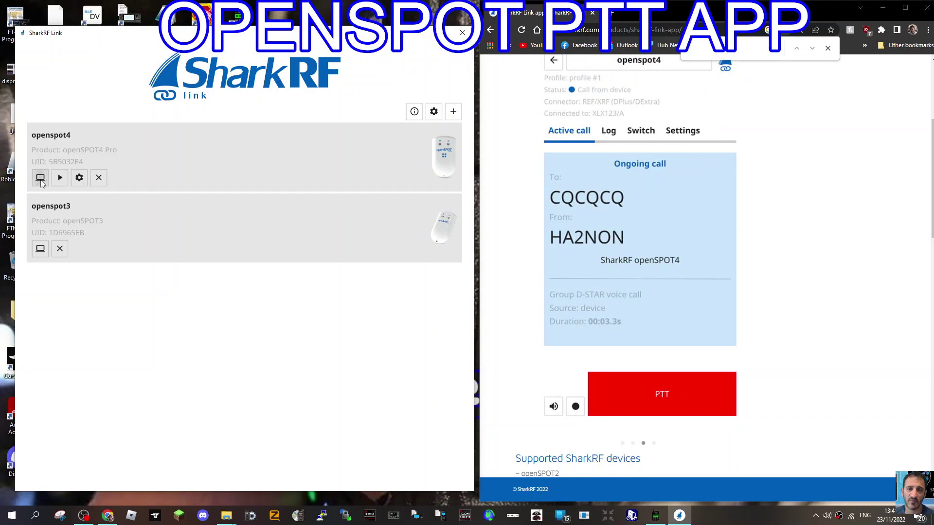
Open openspot4's web interface, dismiss the restore-pages prompt, and maximize the window.
left_click(40, 178)
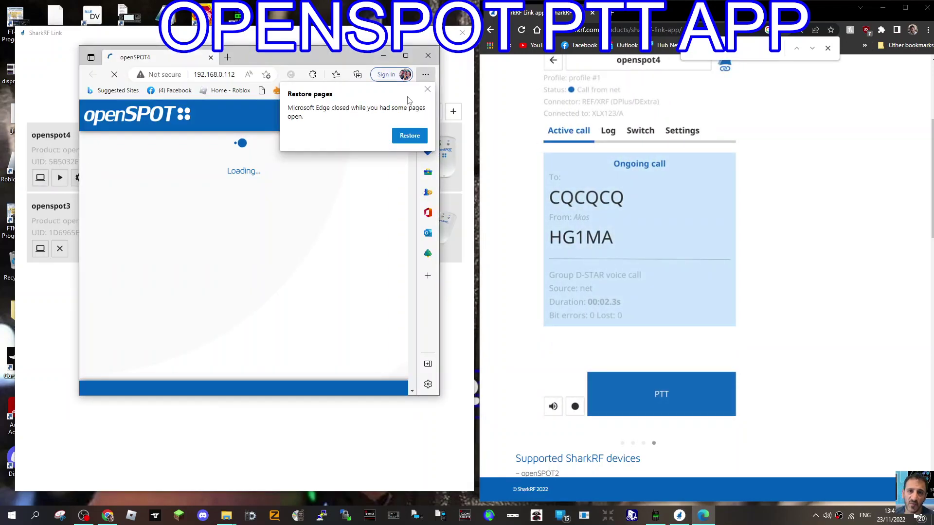
left_click(427, 90)
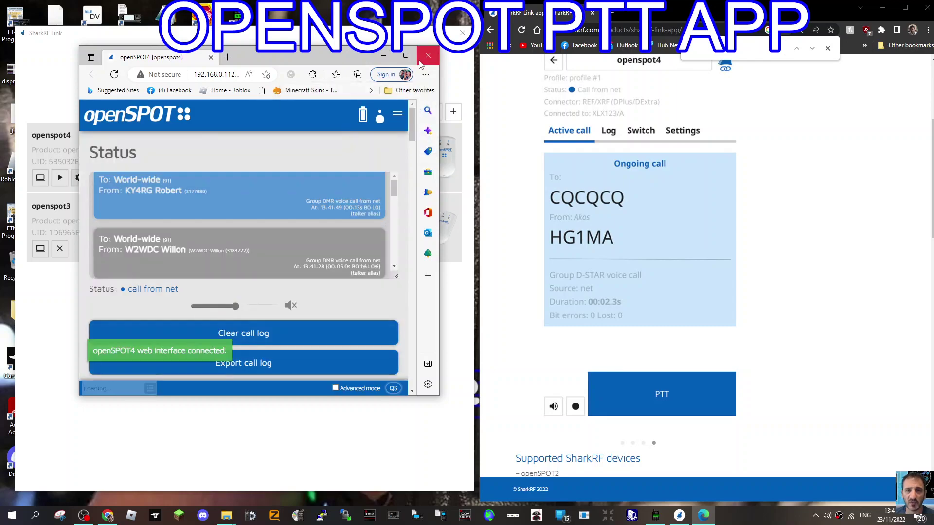
left_click(405, 55)
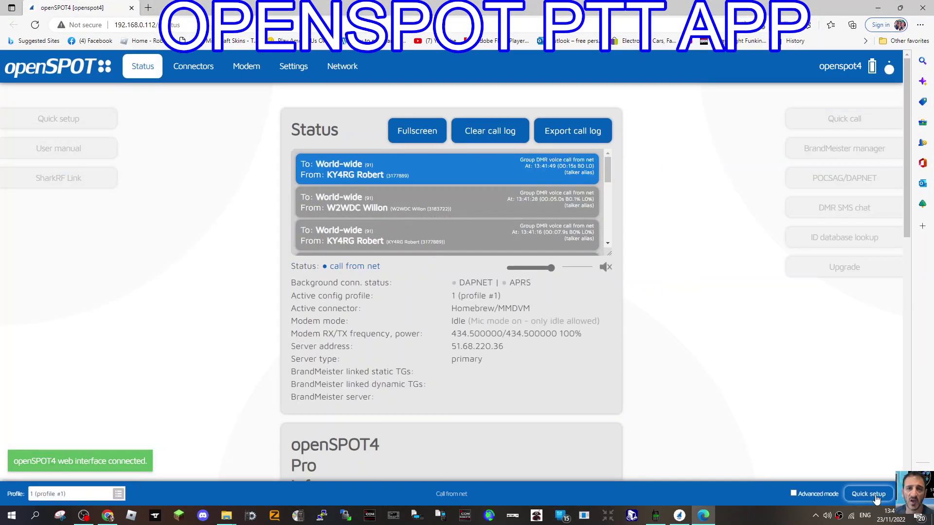
Run quick setup with C4FM and BrandMeister to link talkgroup 91 World-wide.
left_click(873, 495)
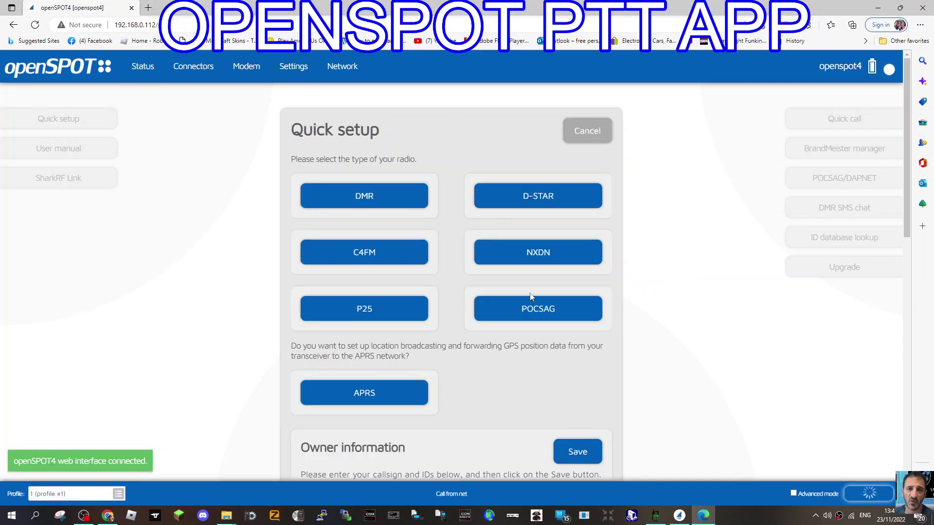
left_click(364, 249)
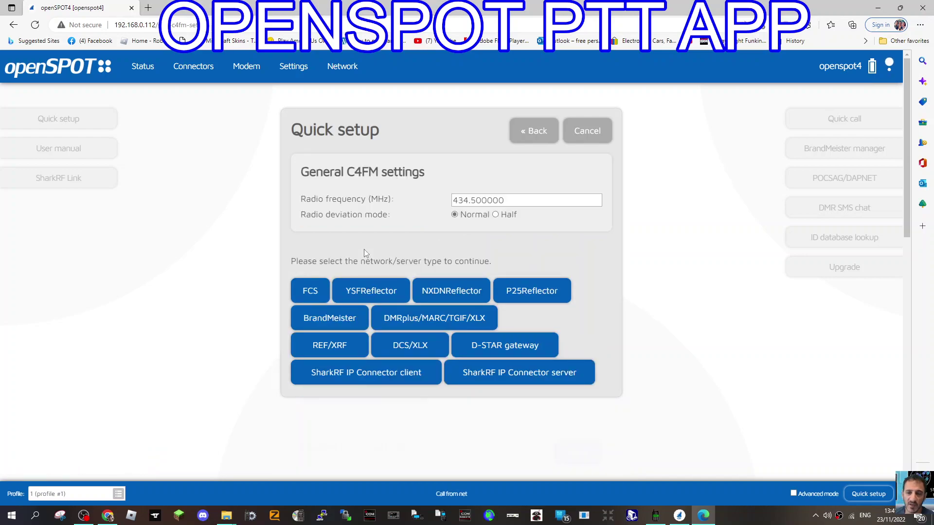
left_click(326, 321)
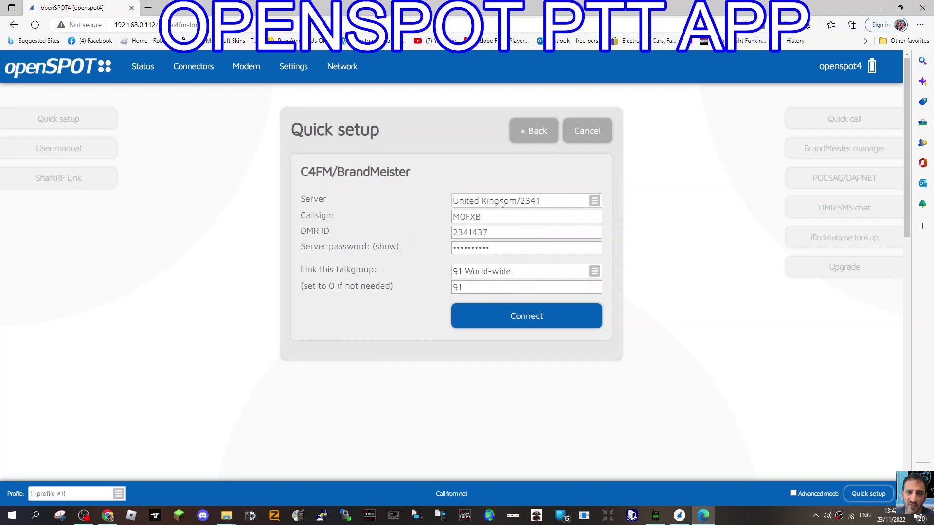
left_click(535, 320)
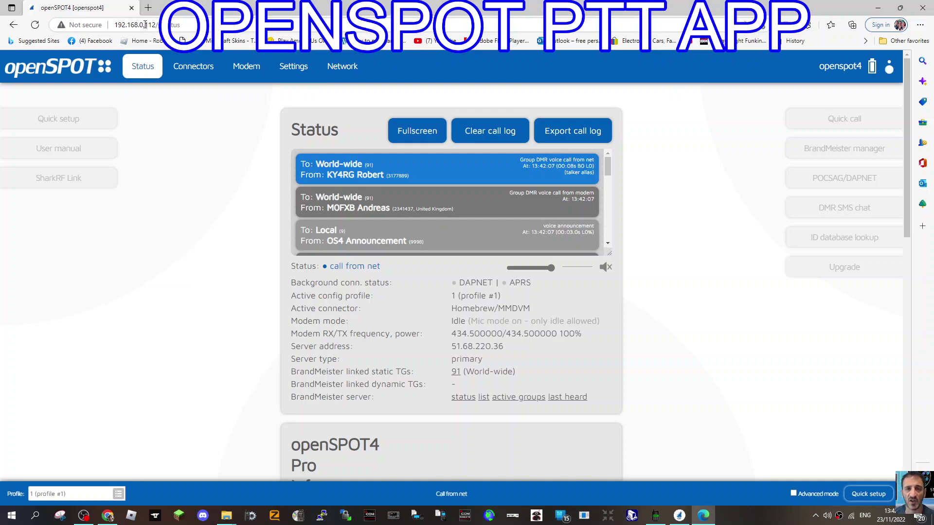
Move the web interface right, open openspot4's World-wide 91 call view, and mute app audio.
left_click(900, 8)
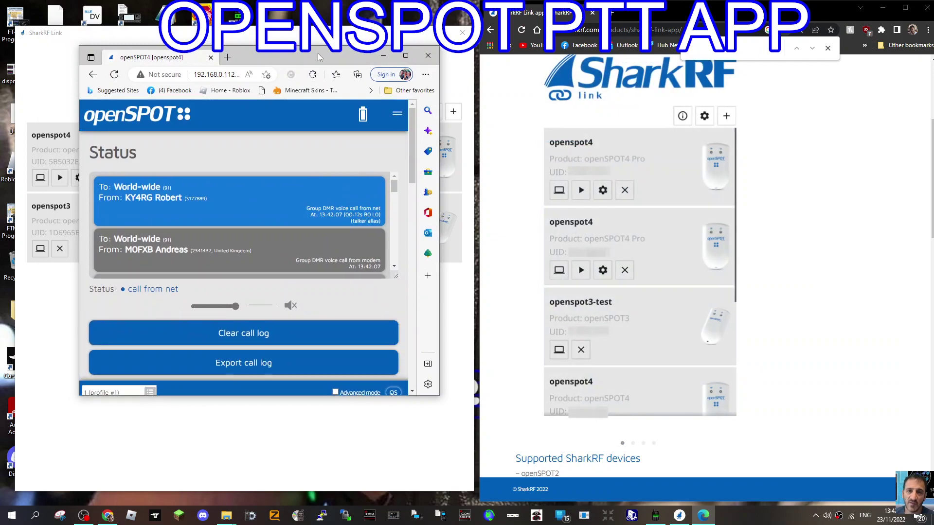
left_click_drag(321, 57, 784, 59)
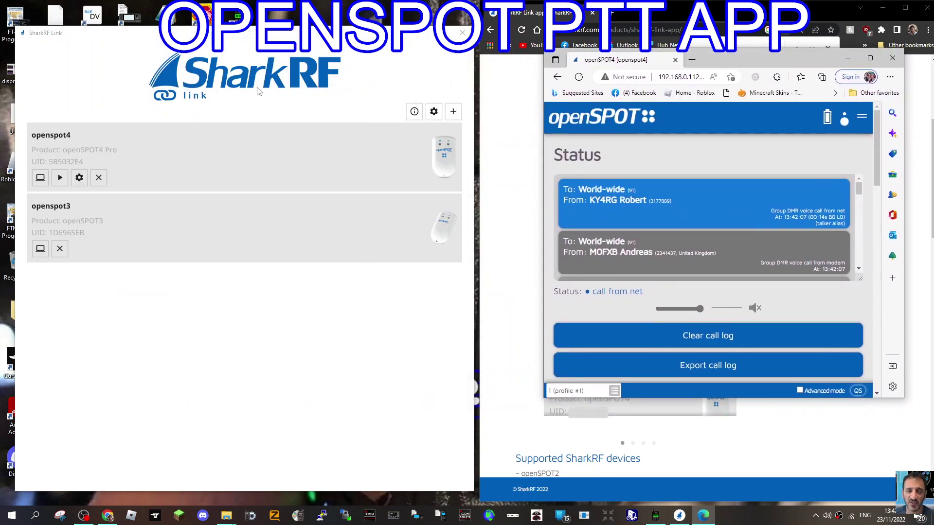
left_click(58, 177)
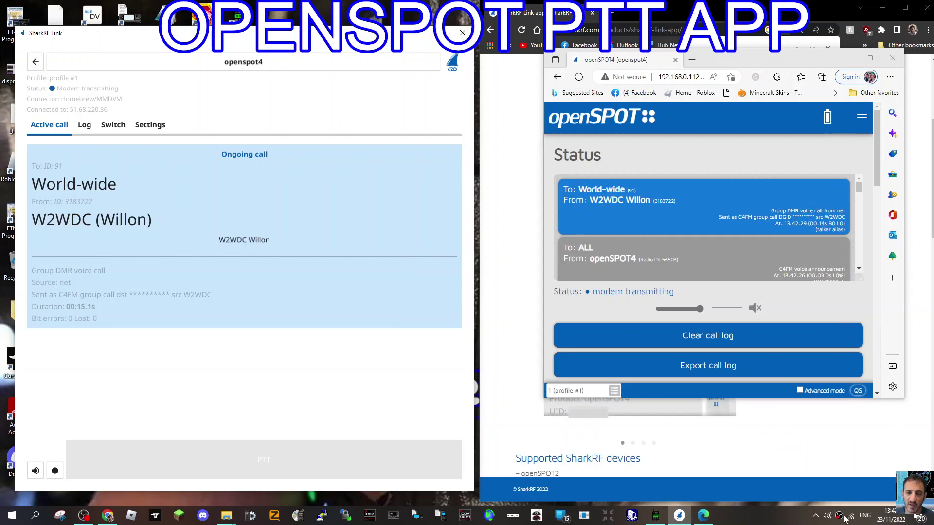
left_click(827, 515)
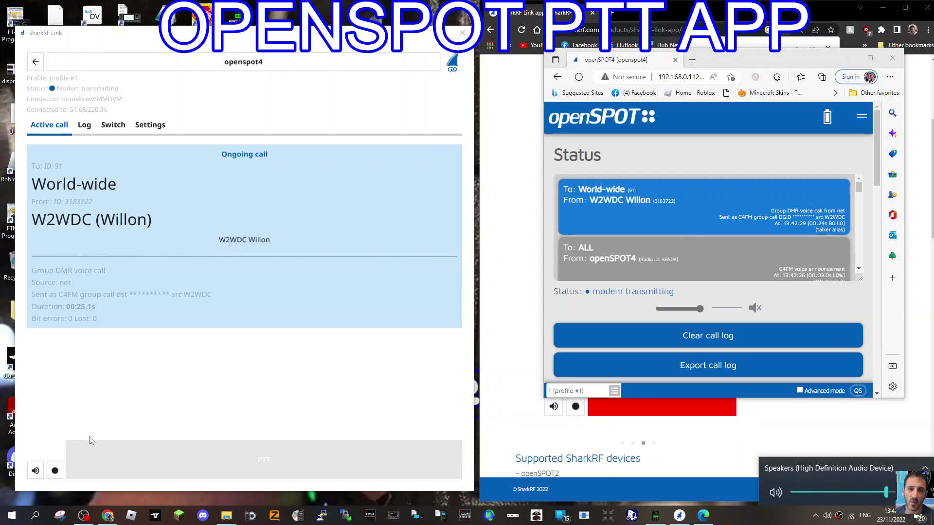
left_click(35, 471)
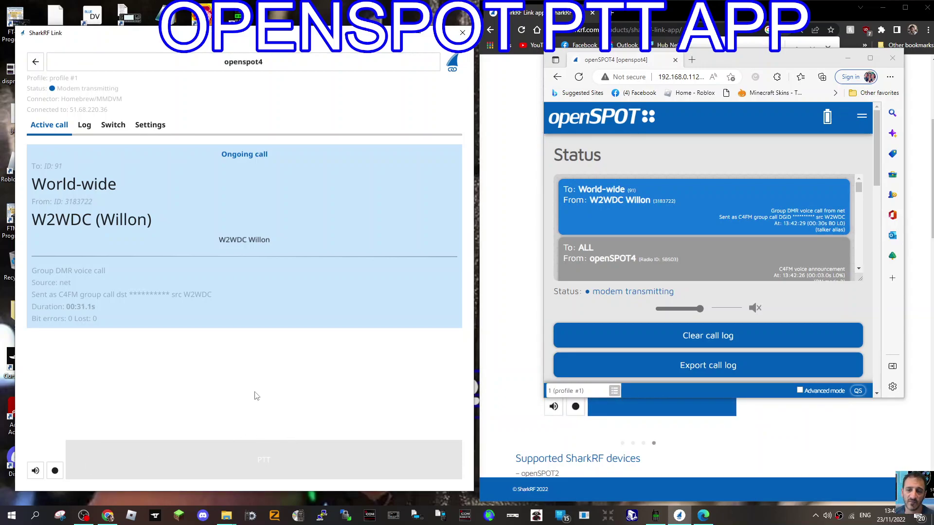
Send a 1.1-second PTT test call to Local and confirm it in the Log tab.
left_click(36, 471)
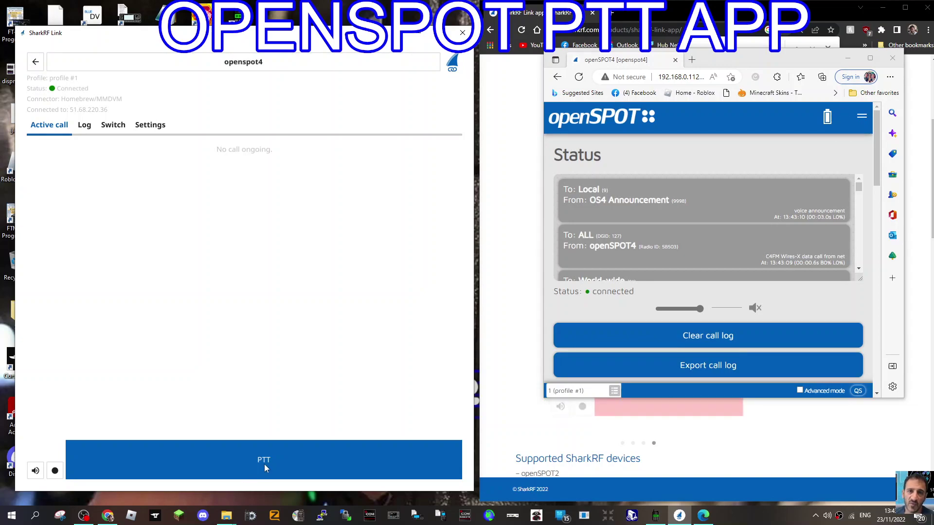
left_click_drag(264, 464, 287, 450)
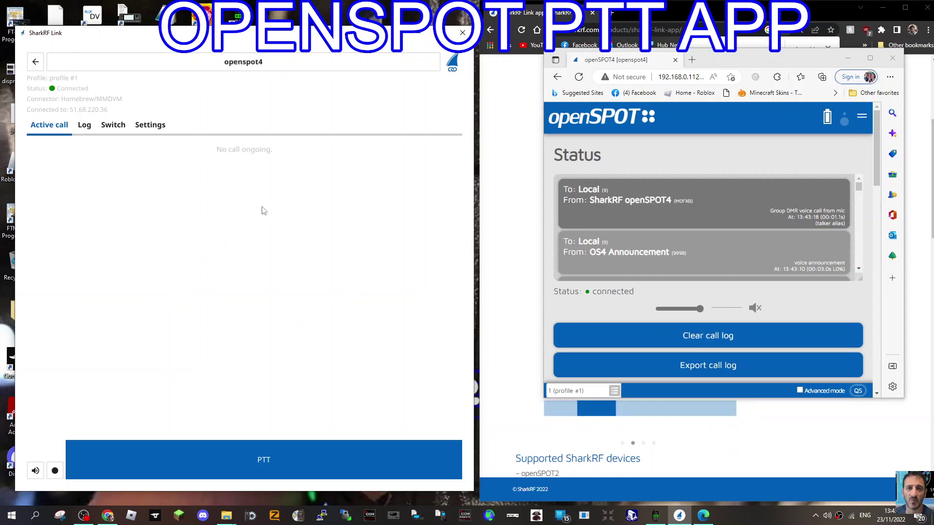
left_click(83, 126)
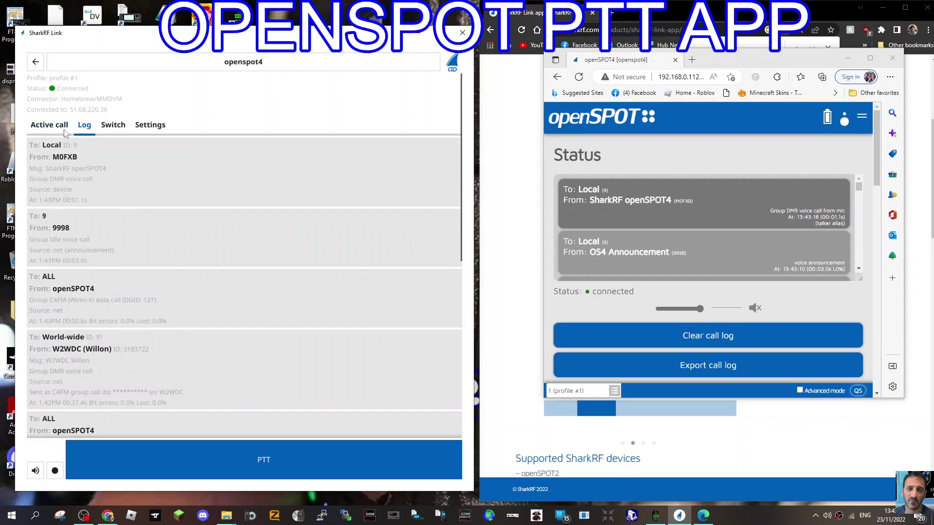
left_click(64, 129)
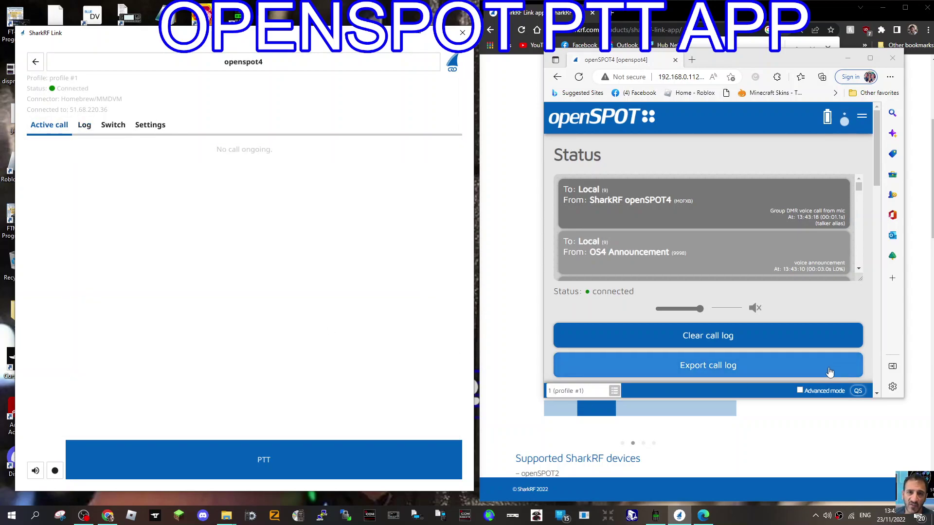
Rerun quick setup with C4FM and BrandMeister to relink openspot4 to talkgroup 91 World-wide.
left_click(857, 391)
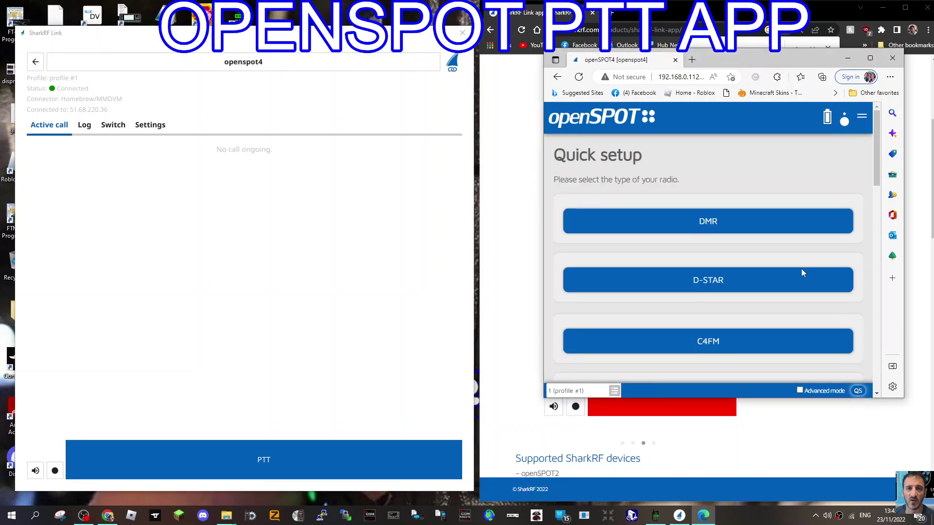
left_click(726, 287)
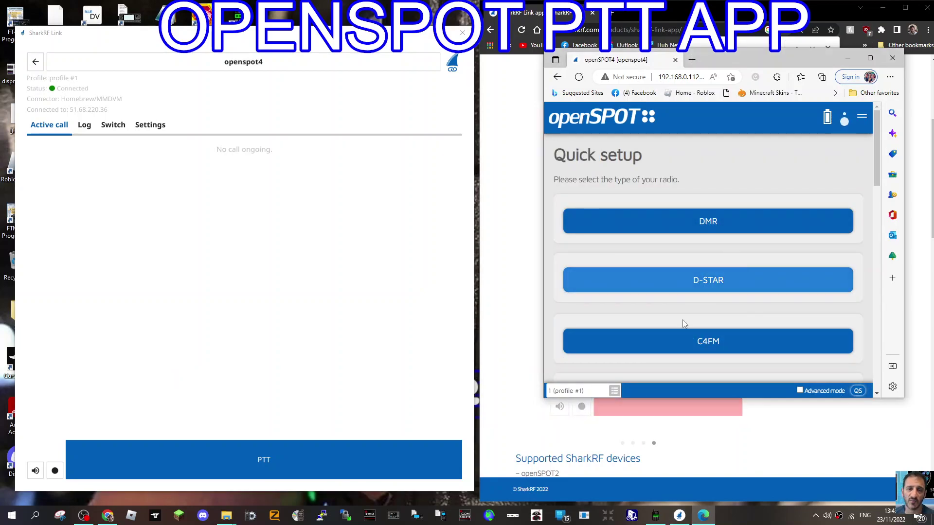
left_click(708, 343)
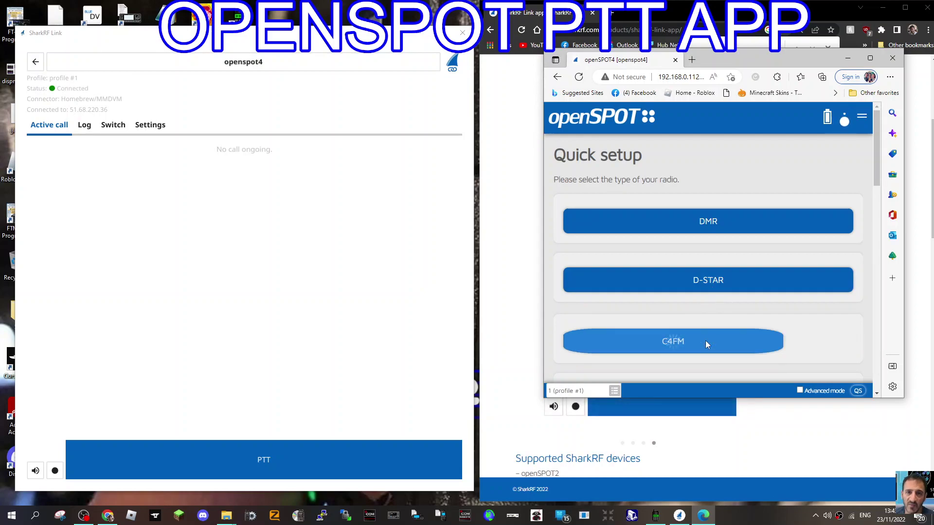
scroll(734, 263, "down", 1)
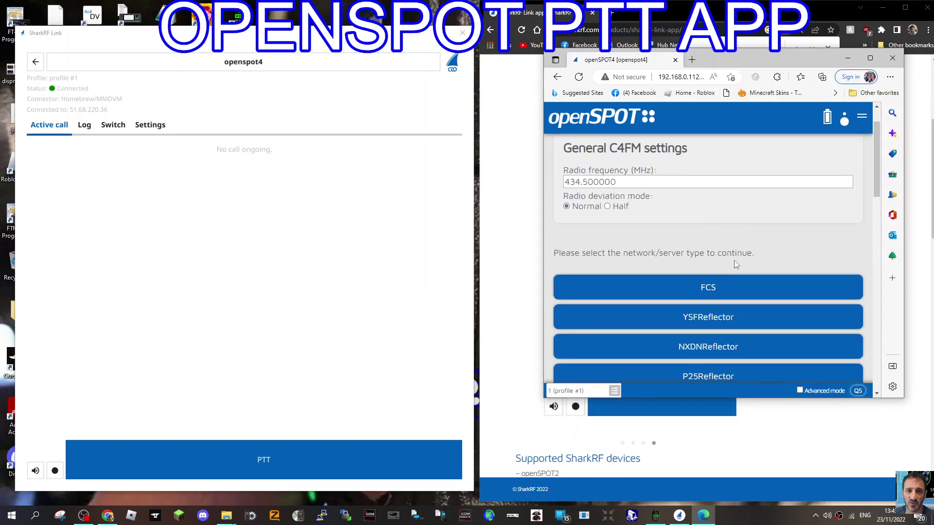
scroll(734, 264, "down", 2)
left_click(713, 318)
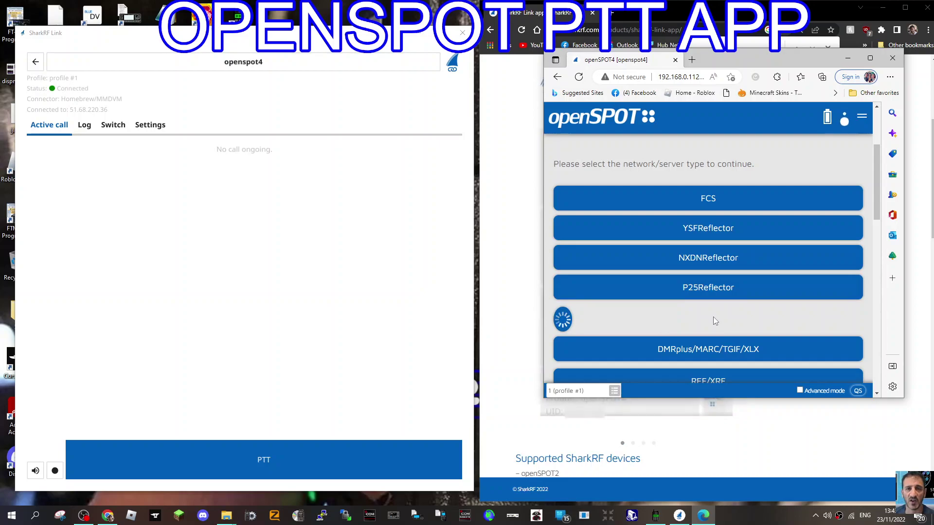
scroll(724, 272, "down", 4)
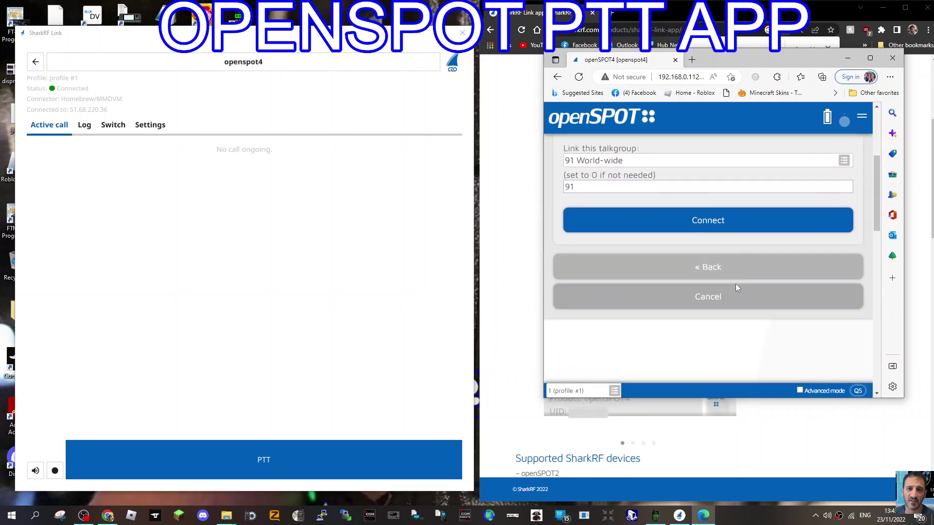
left_click(713, 222)
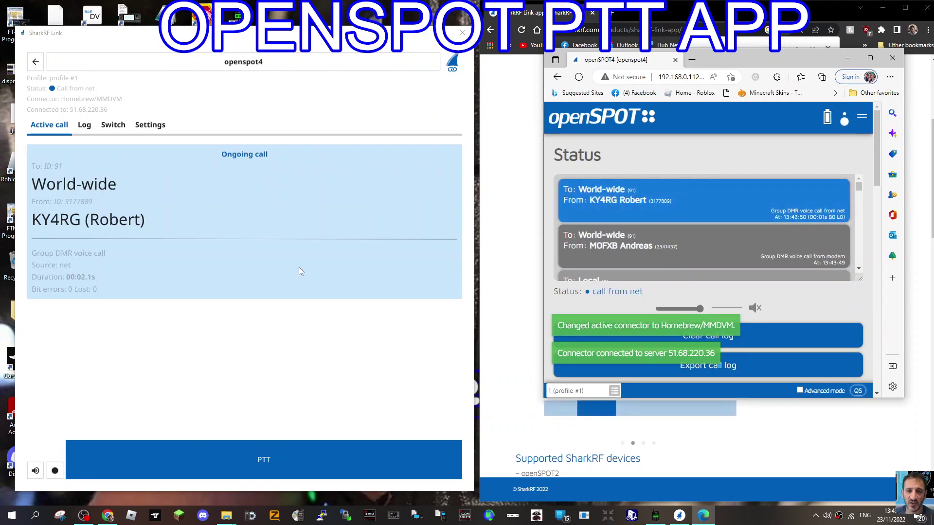
Lower speaker volume to about a third and enlarge the openSPOT status browser window.
double_click(545, 207)
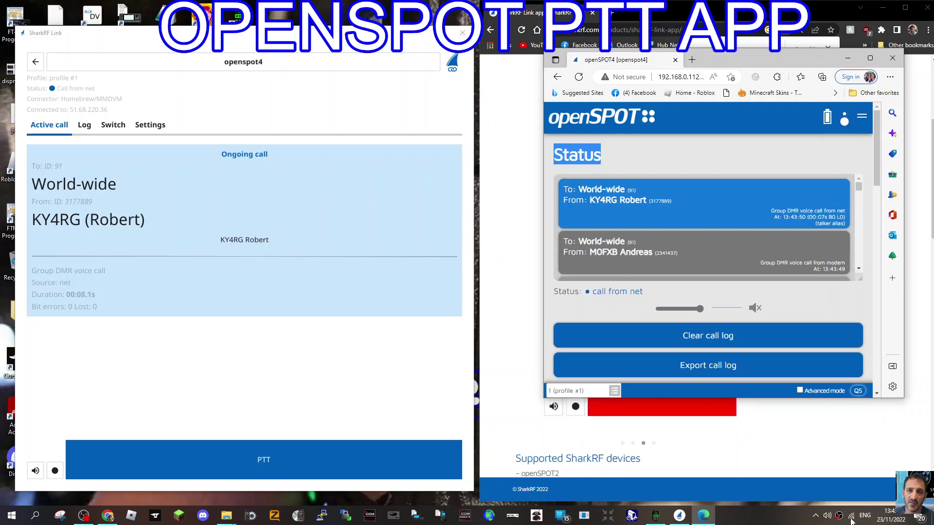
left_click(826, 515)
left_click(820, 492)
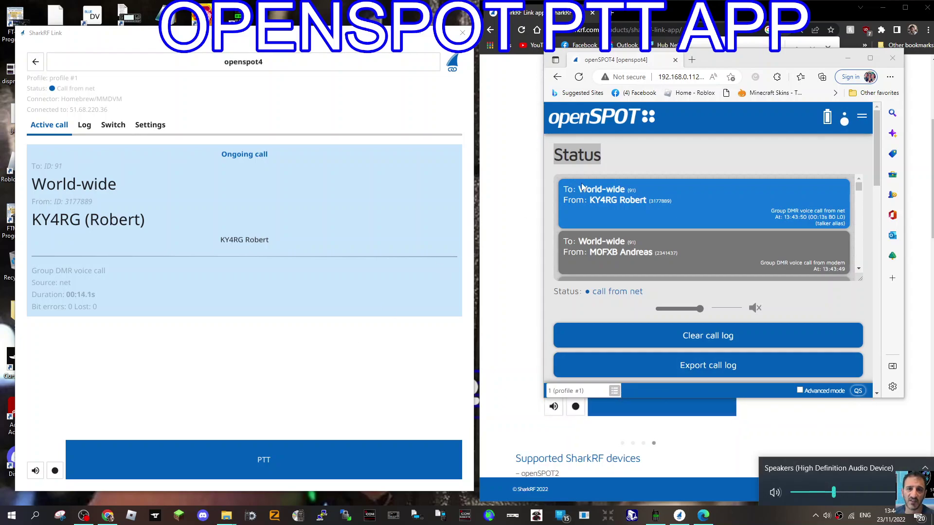
left_click_drag(542, 182, 485, 182)
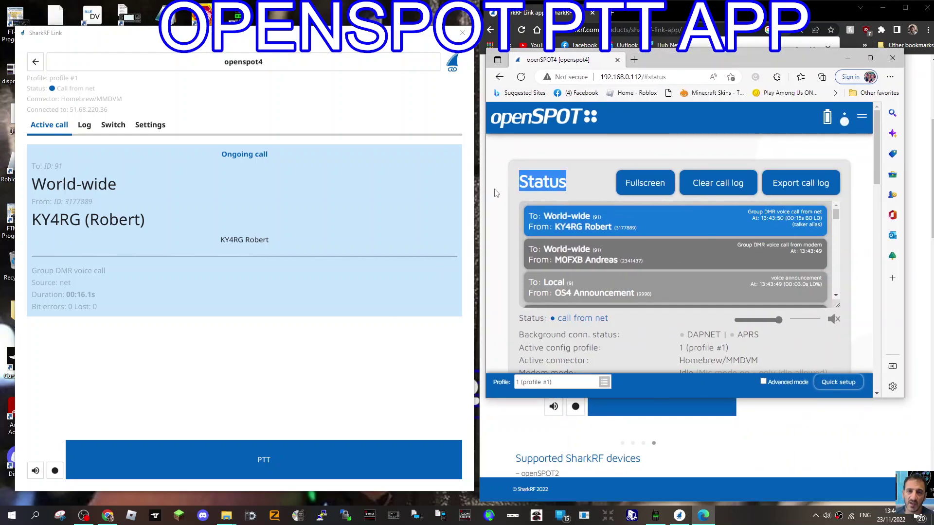
left_click_drag(780, 399, 779, 448)
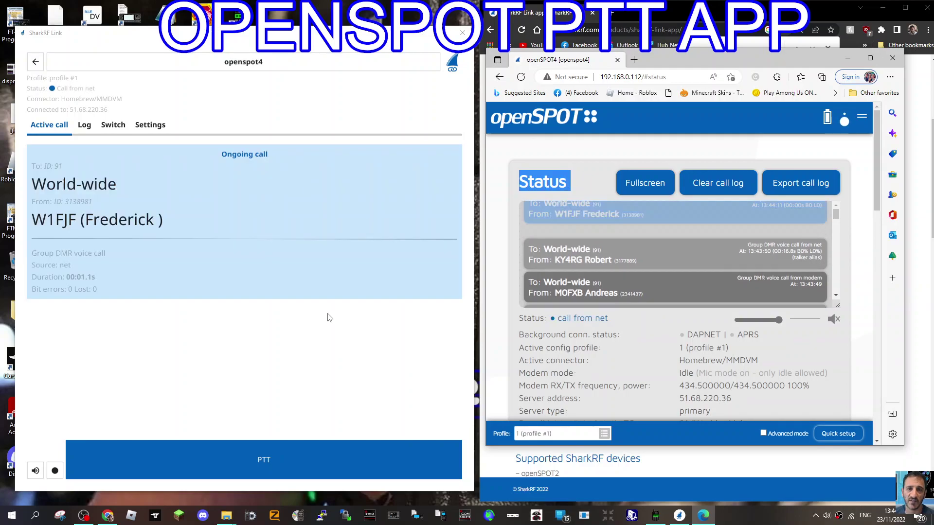
Send a short PTT test transmission and widen the SharkRF Link window.
left_click_drag(281, 461, 282, 461)
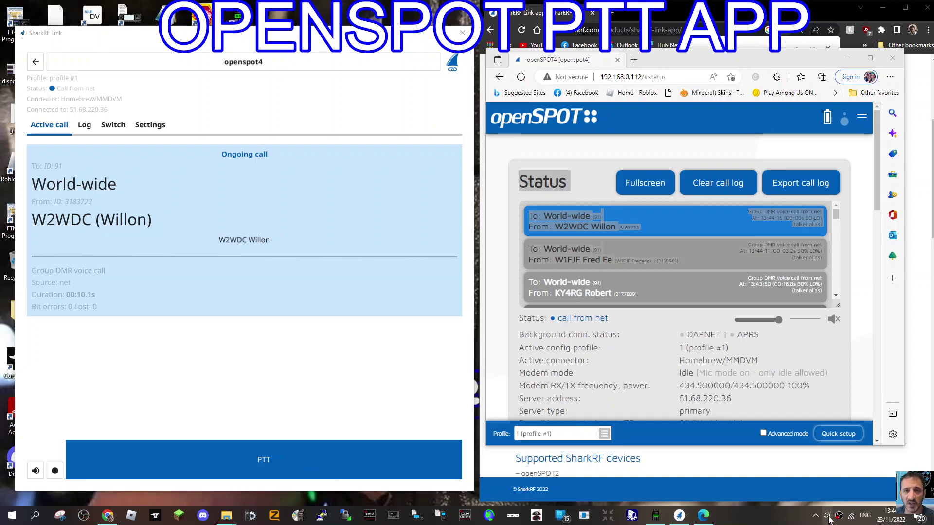
left_click(828, 516)
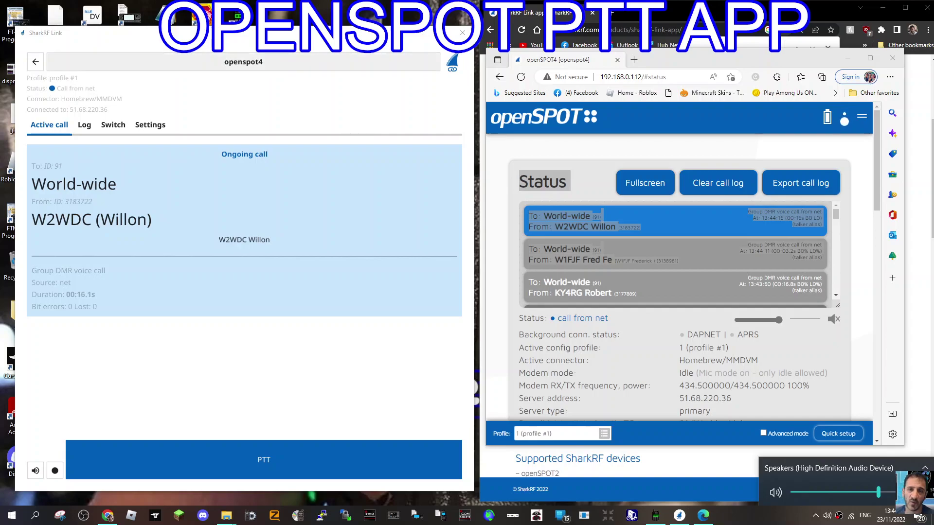
left_click(104, 242)
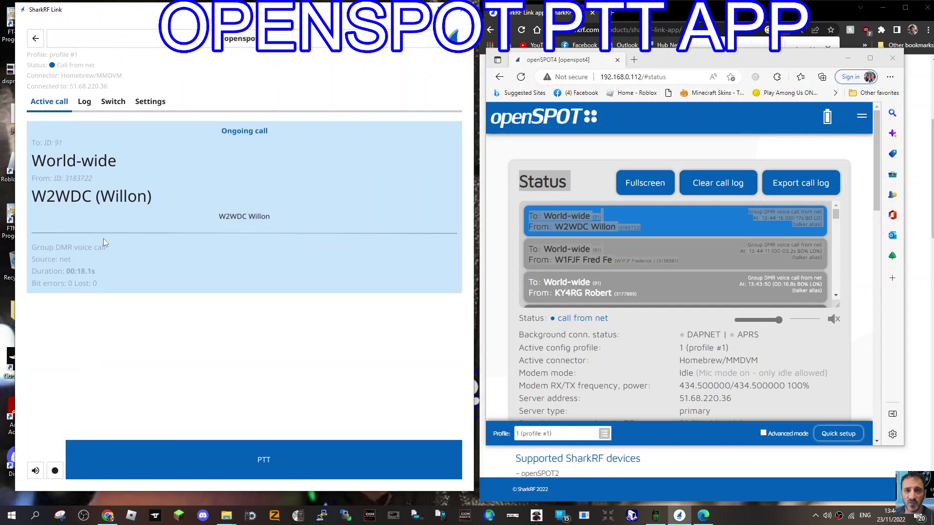
left_click_drag(15, 245, 4, 245)
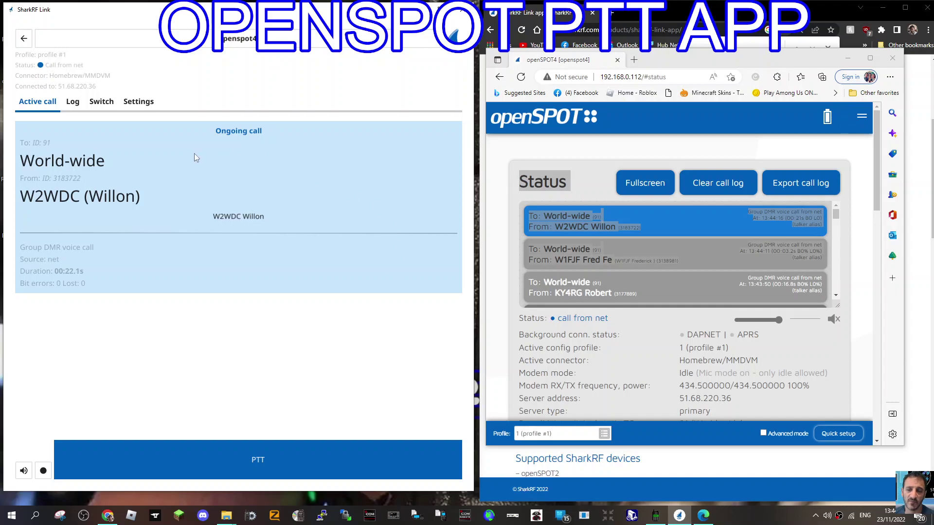
Save transmit settings: calls to ID 9, DMR mic gain -12 dB, mic AGC -10 dB.
left_click(137, 104)
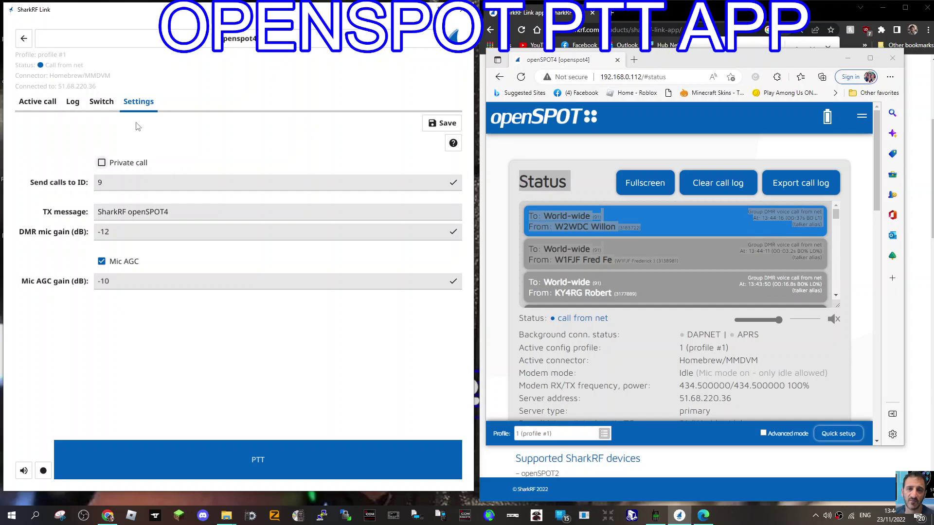
left_click(431, 125)
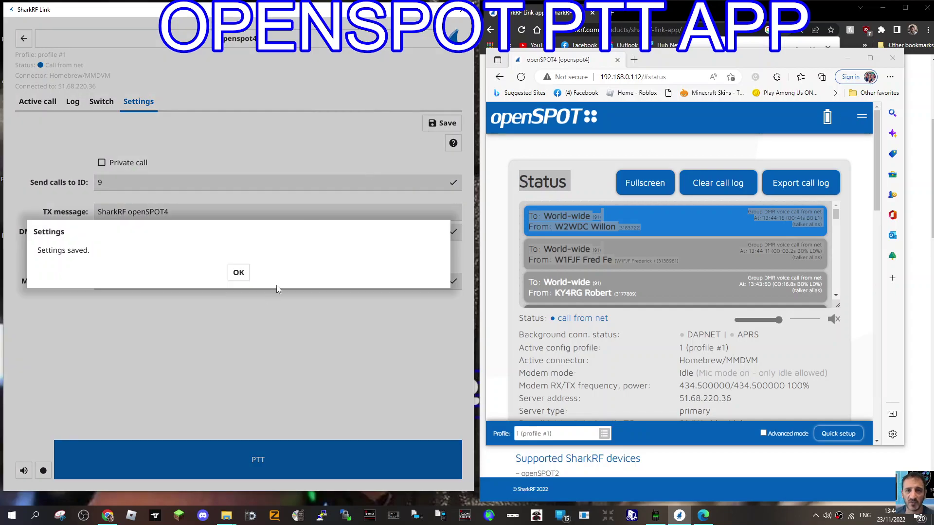
left_click(239, 272)
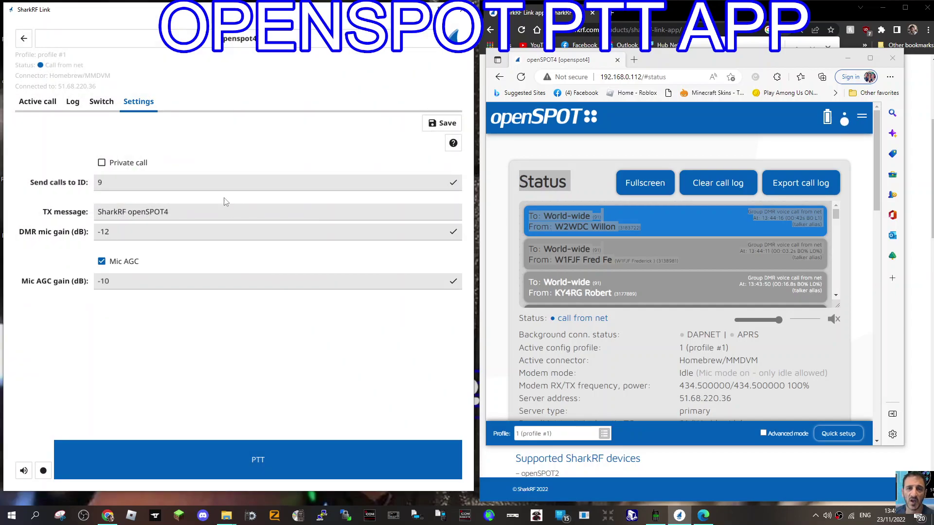
Review the Switch and Log tabs and lower the speaker volume.
left_click(102, 104)
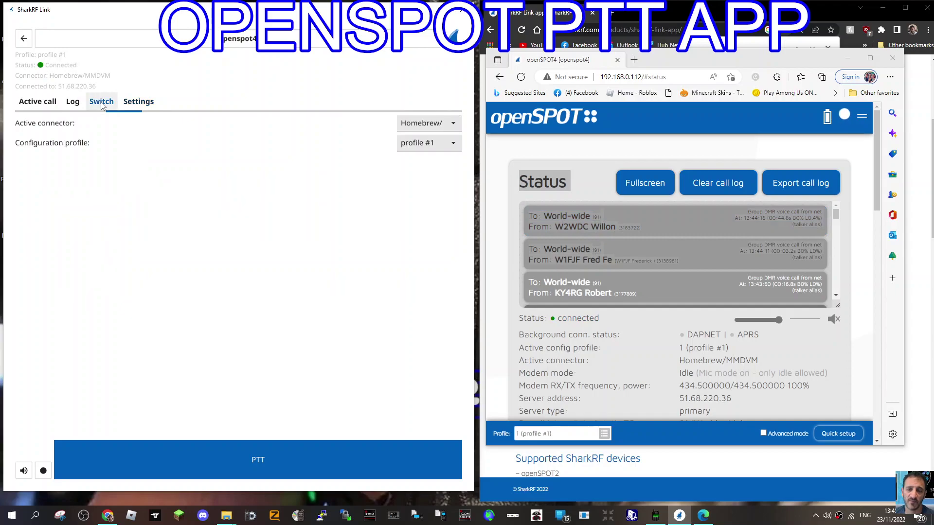
left_click(74, 103)
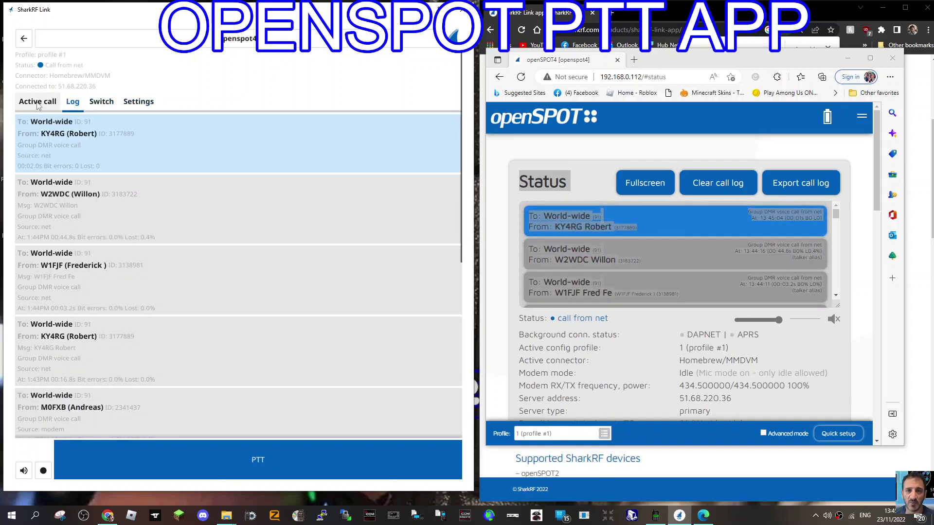
left_click(830, 518)
left_click(825, 492)
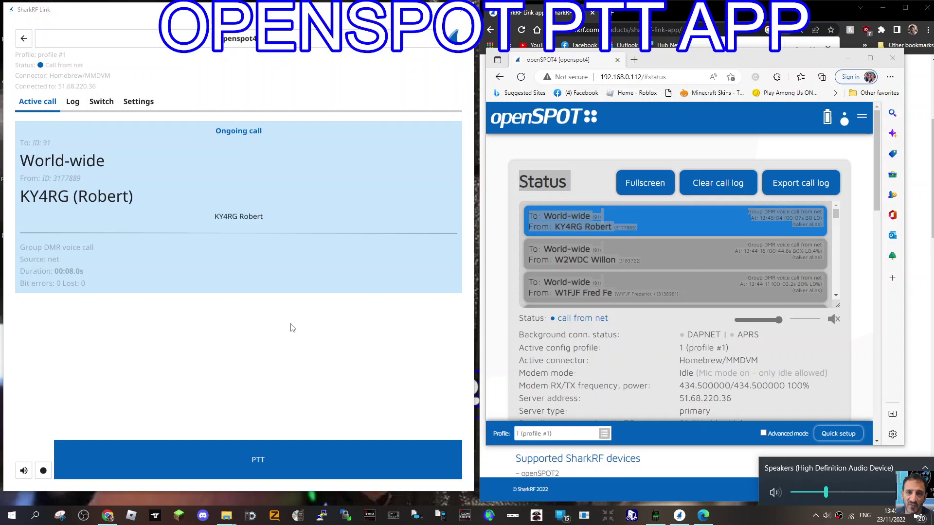
Run quick setup with C4FM and YSFReflector, connecting to 001-CQ-UK (41562).
left_click(837, 433)
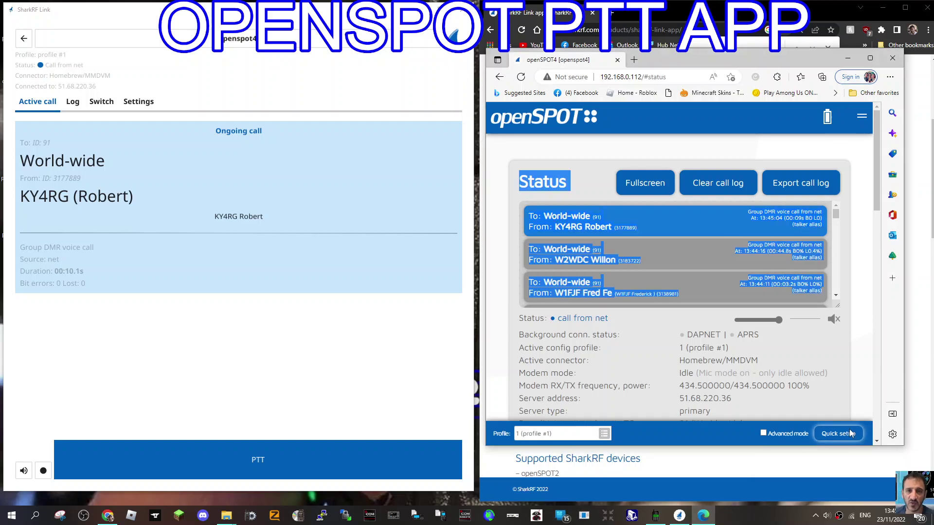
left_click(599, 306)
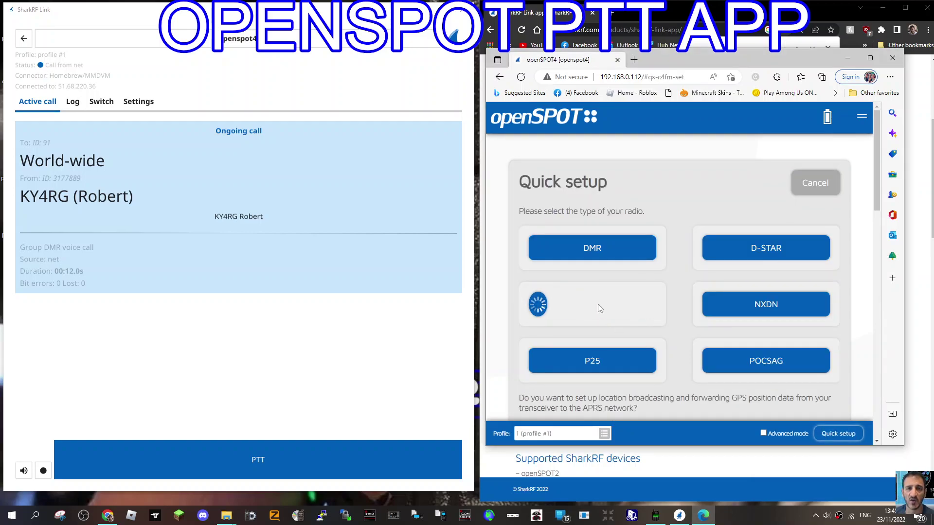
left_click(603, 343)
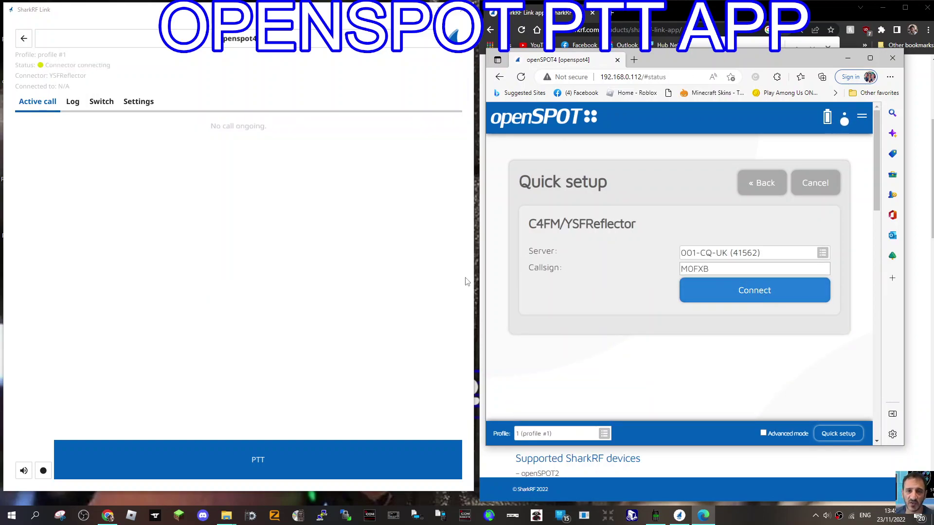
left_click(755, 292)
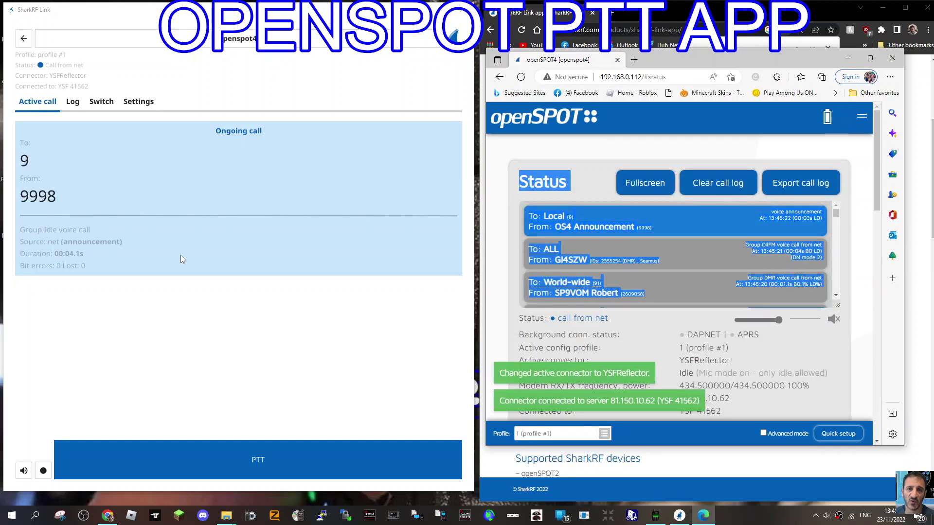
Raise speaker volume slightly, then transmit briefly on YSF 41562 and stop.
left_click(826, 516)
left_click_drag(855, 495, 859, 491)
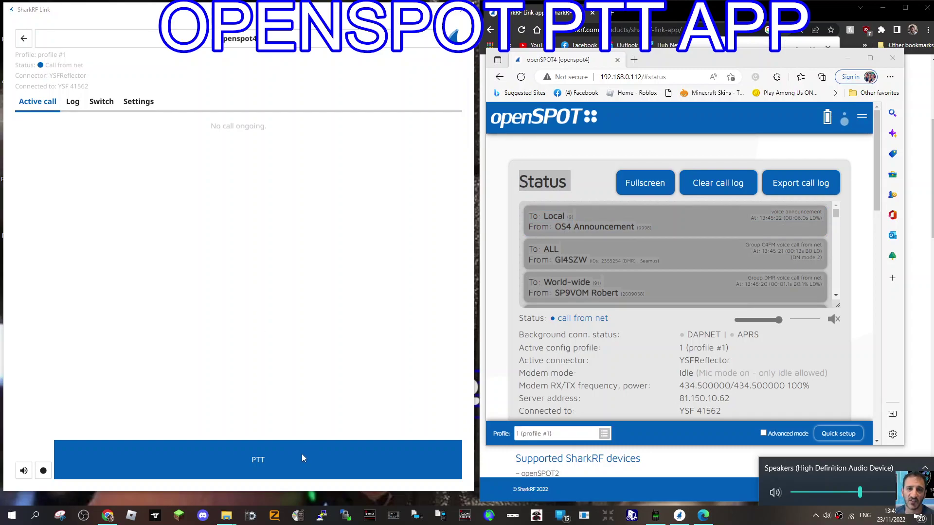
left_click(287, 459)
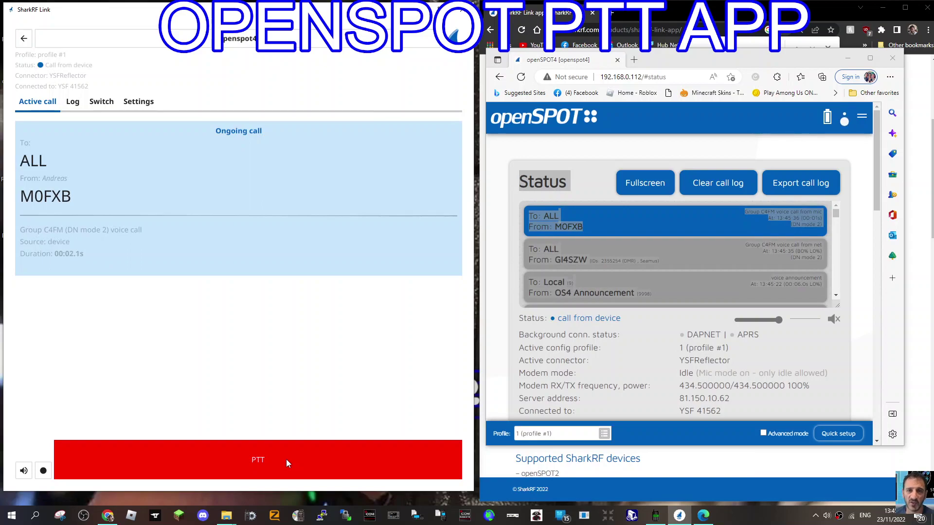
left_click(286, 459)
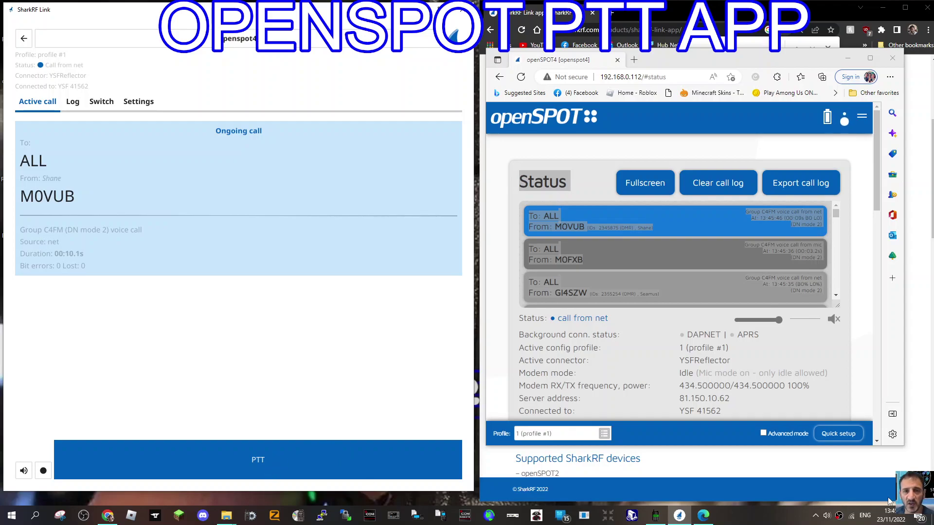
left_click(827, 517)
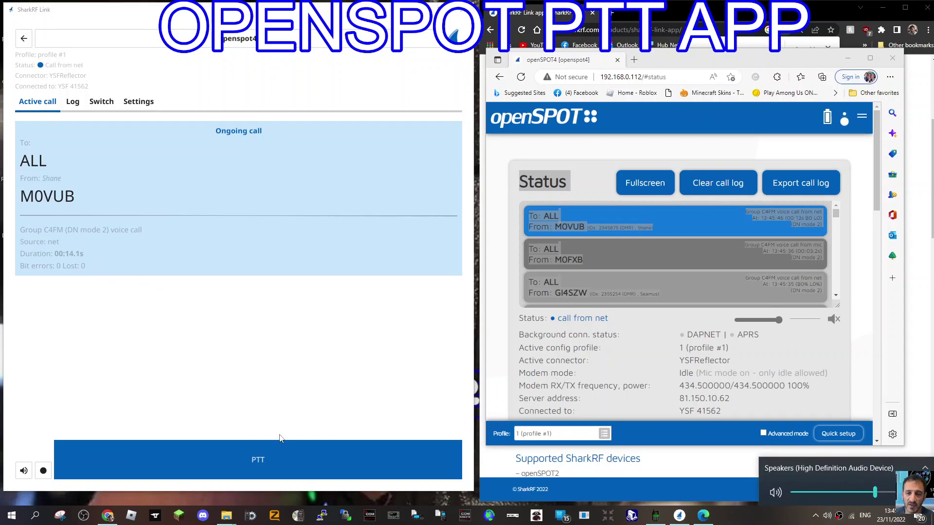
Transmit another test call on YSF 41562, stop it, and lengthen the SharkRF Link window.
left_click(258, 460)
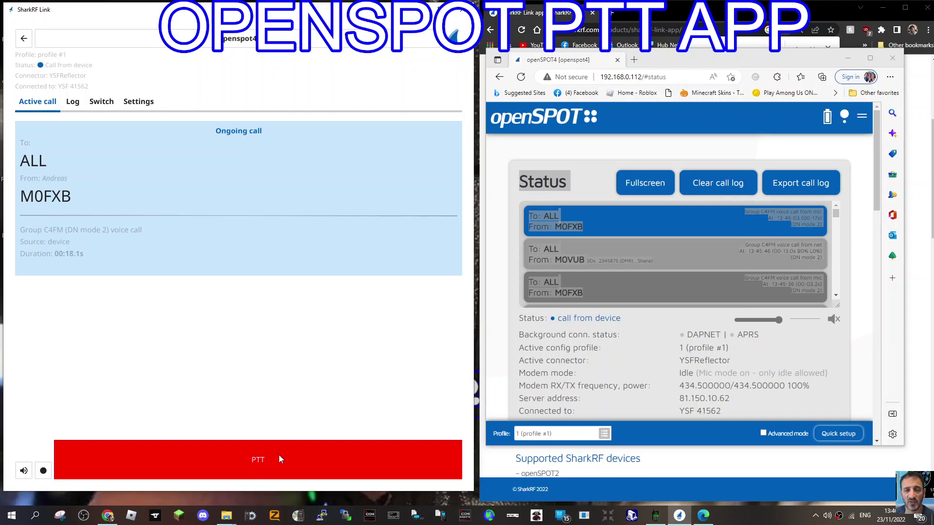
left_click(278, 454)
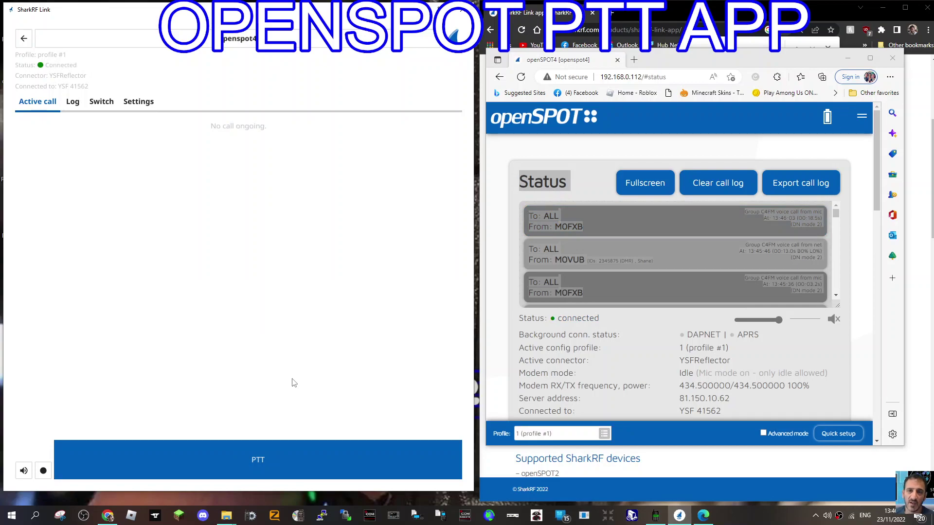
left_click_drag(249, 492, 249, 501)
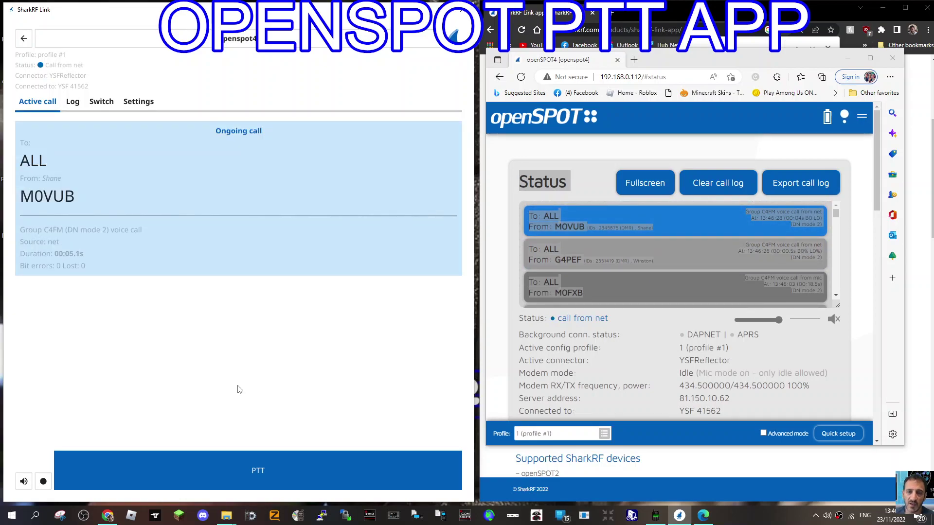
left_click(825, 516)
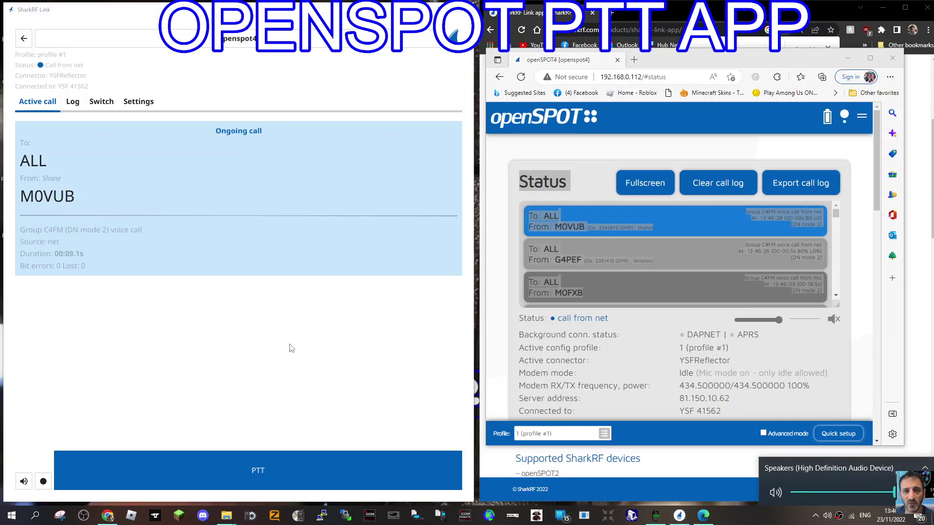
left_click(238, 331)
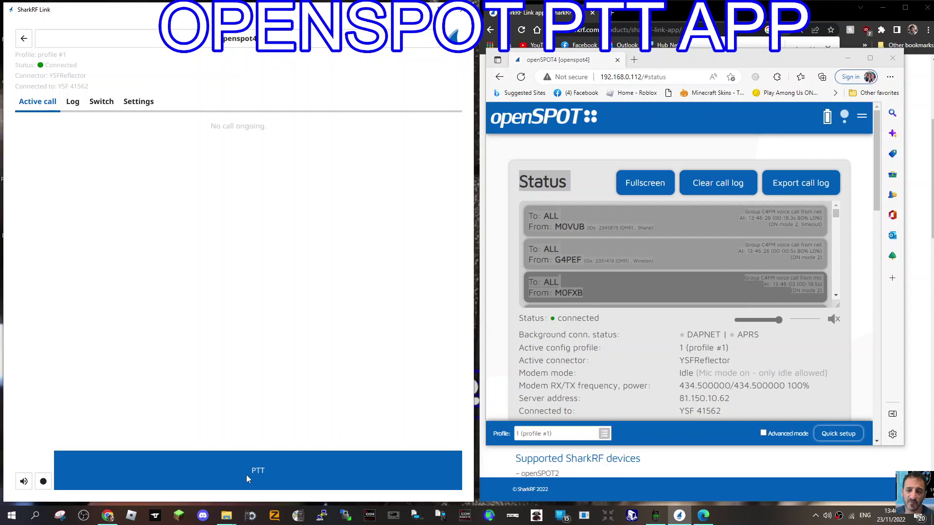
Key push-to-talk again to transmit on YSF 41562 while the net call to ALL runs.
left_click(246, 475)
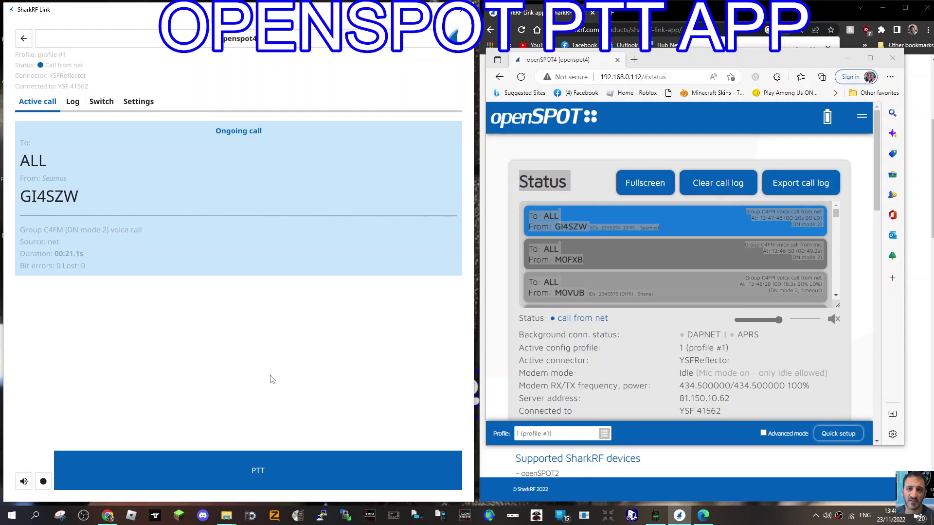
left_click(87, 518)
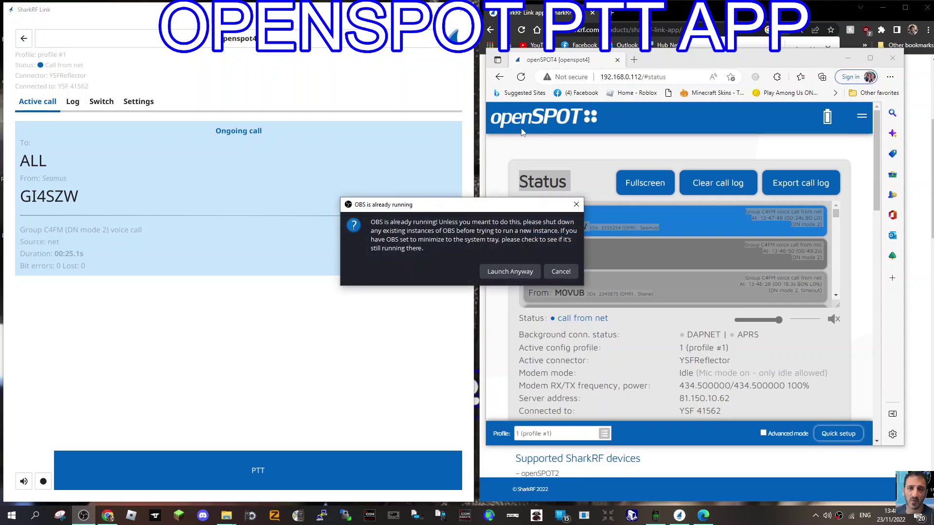
left_click(561, 271)
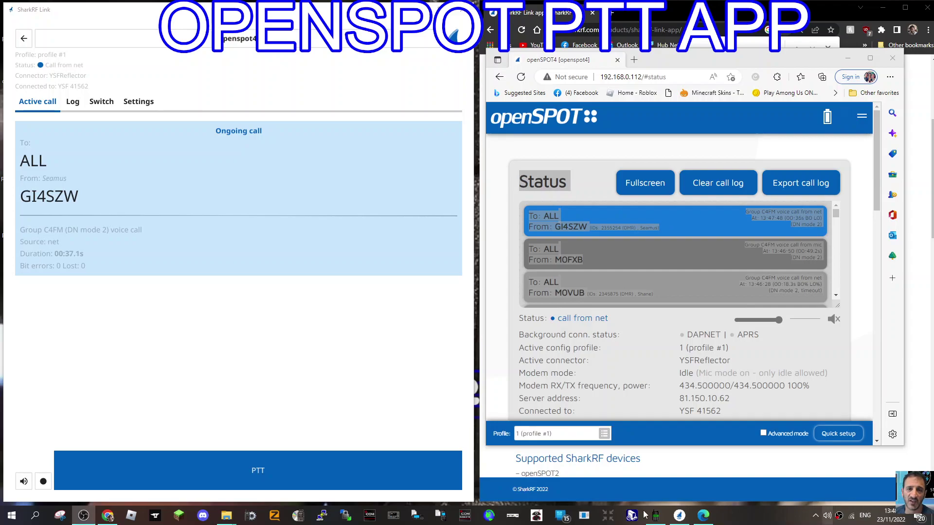
left_click(84, 516)
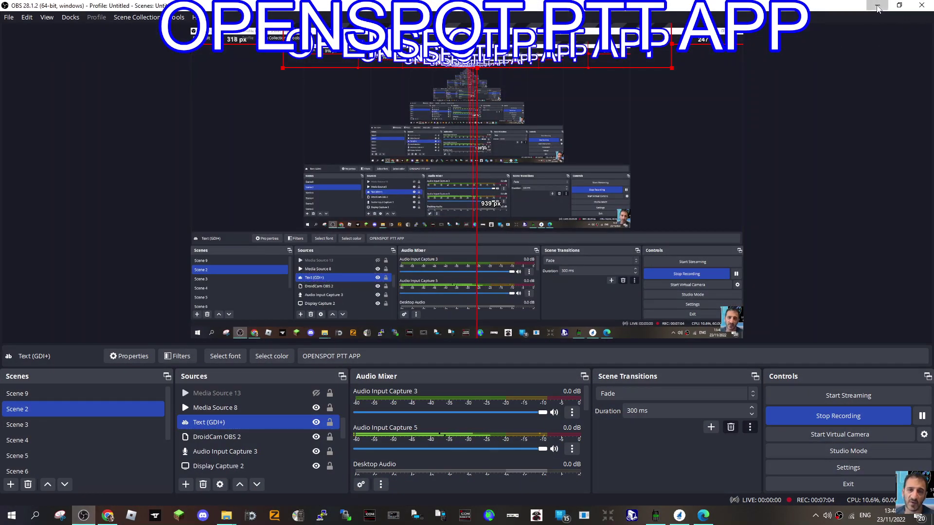
left_click(877, 7)
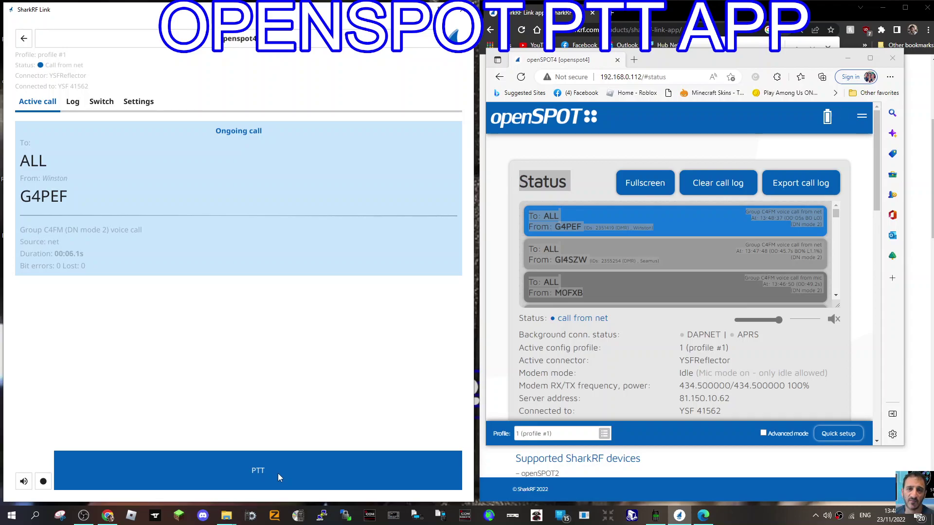
Bring up the speaker volume, then briefly key and release push-to-talk.
left_click(827, 516)
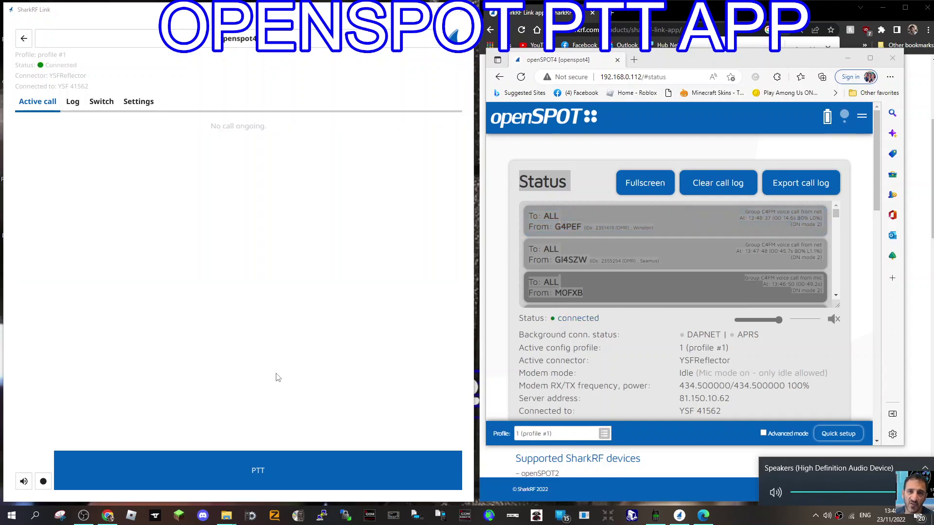
left_click(271, 470)
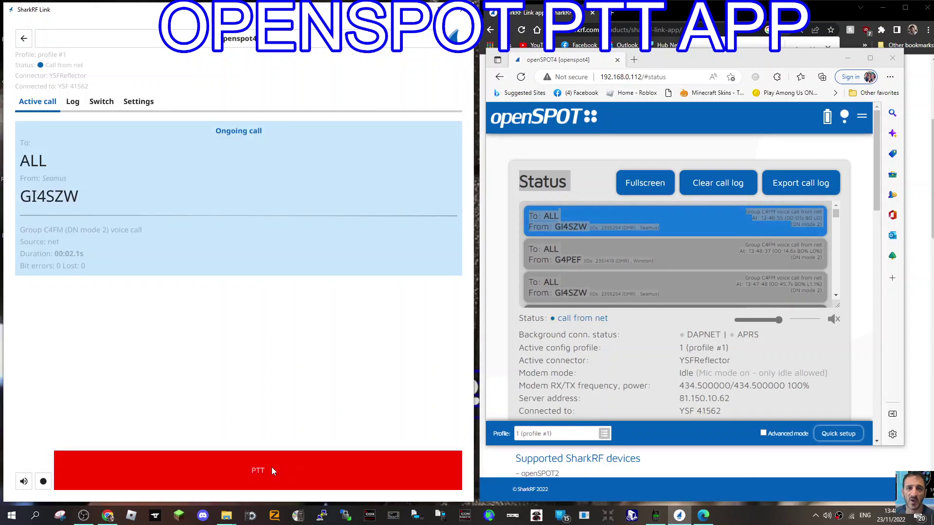
left_click(264, 475)
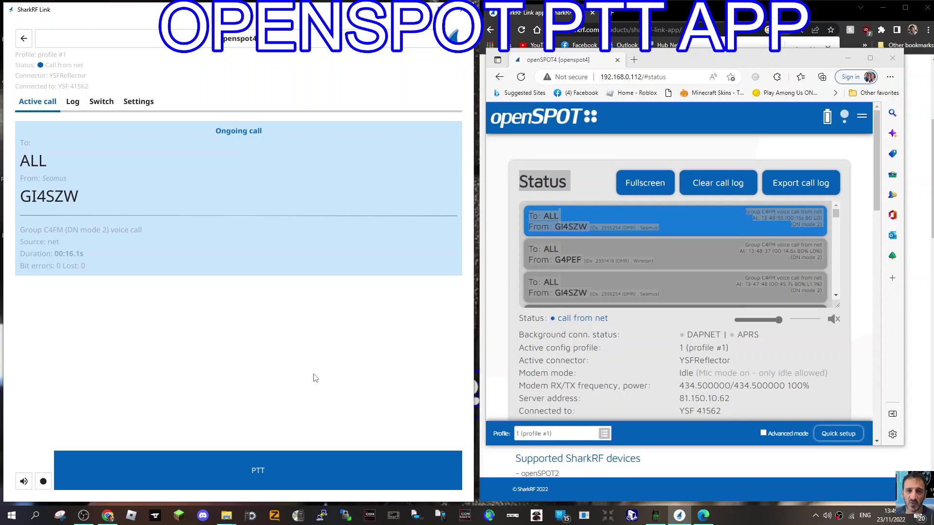
Turn the speaker volume up and start a test transmission to ALL.
left_click(827, 516)
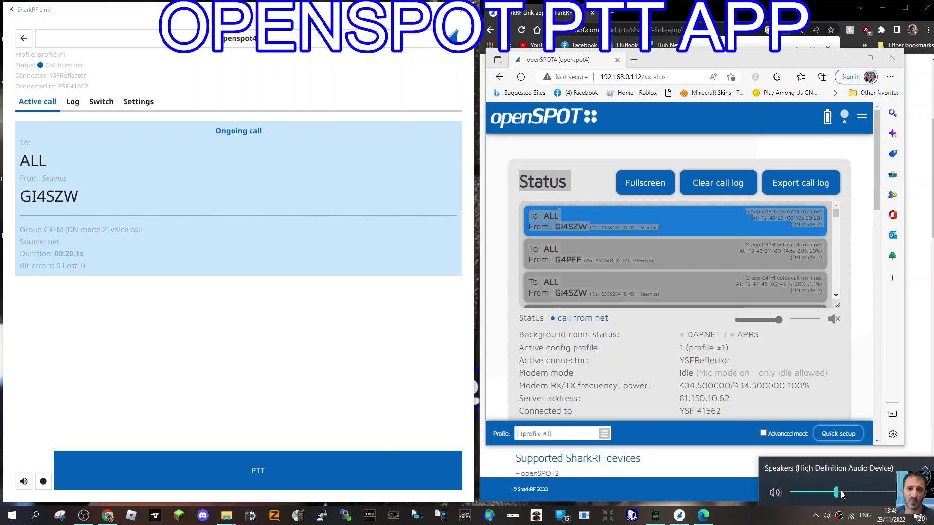
left_click(878, 493)
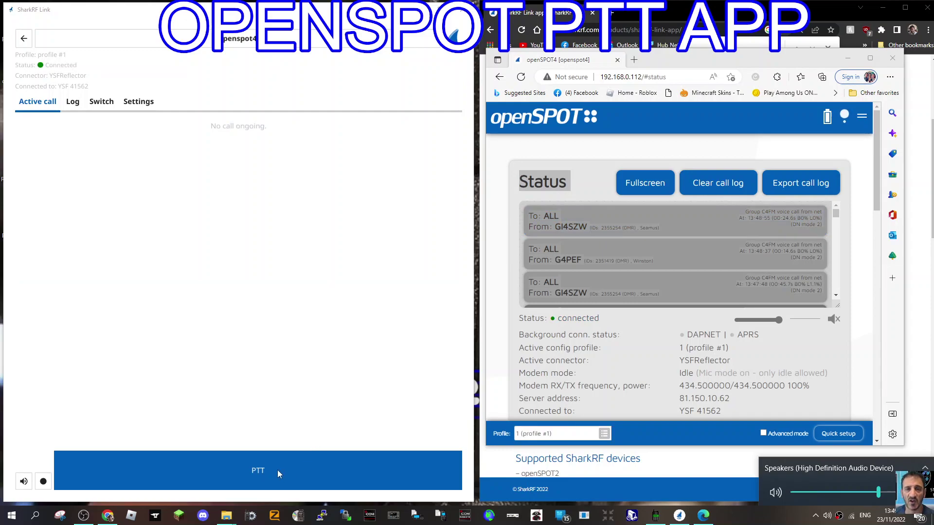
left_click(263, 473)
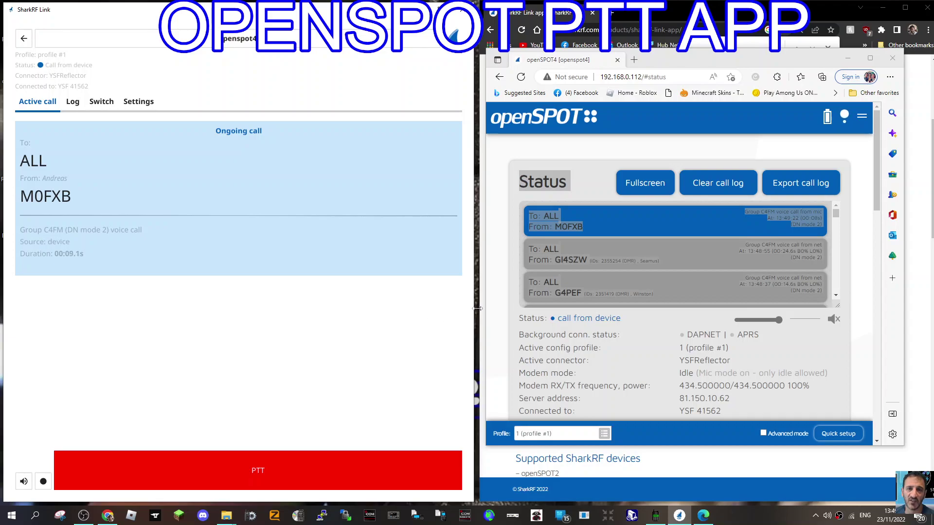
Bring the Chrome SharkRF Link app page forward and scroll through its device-list and call-screen screenshots.
left_click_drag(477, 308, 473, 308)
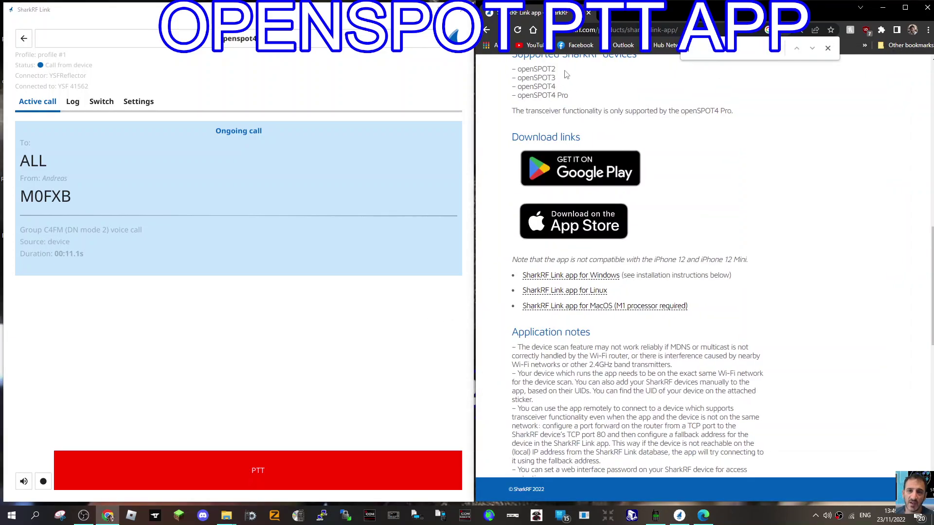
scroll(650, 133, "up", 10)
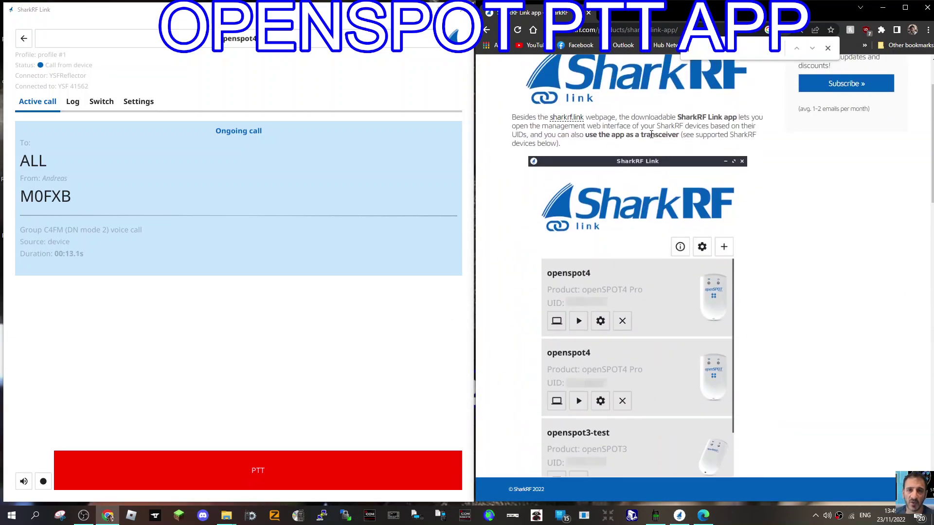
scroll(650, 134, "up", 2)
scroll(650, 139, "down", 7)
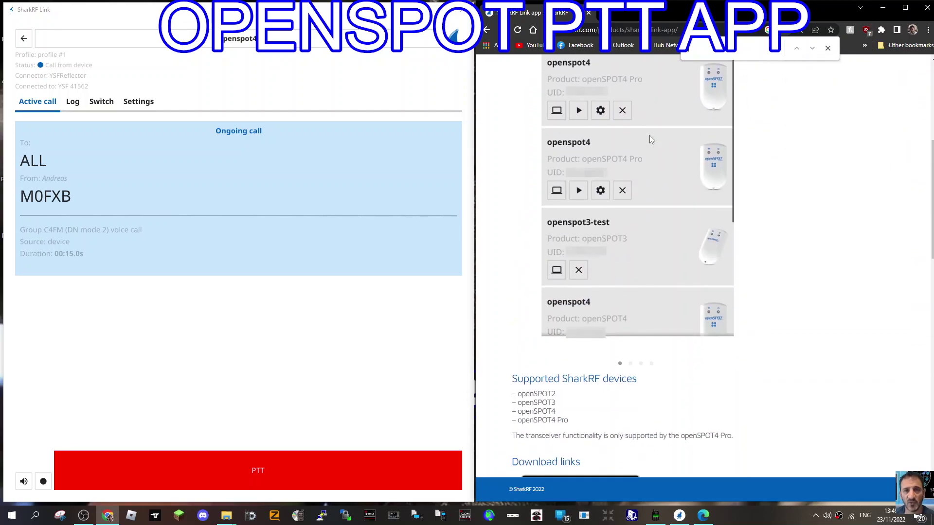
scroll(649, 135, "up", 1)
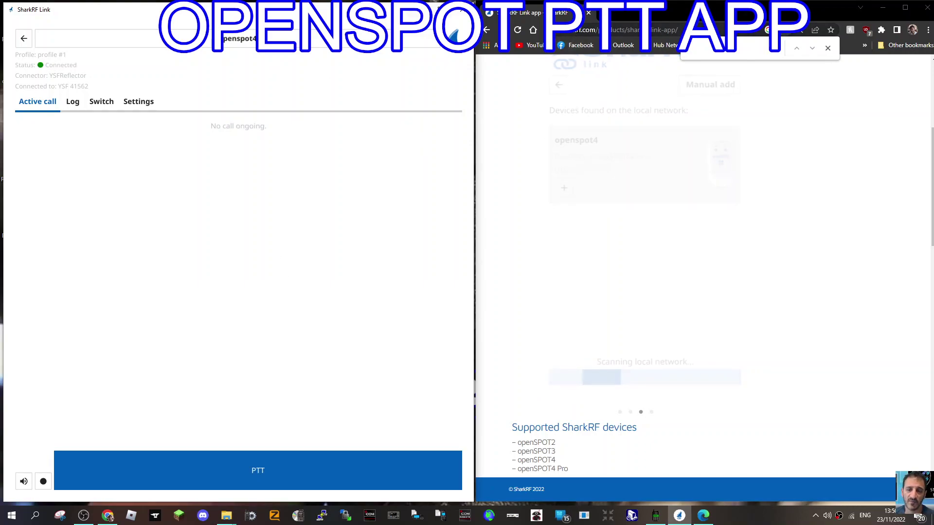
Load sharkrf.link in Chrome and connect to the openspot4 device card.
left_click(618, 29)
key("Home")
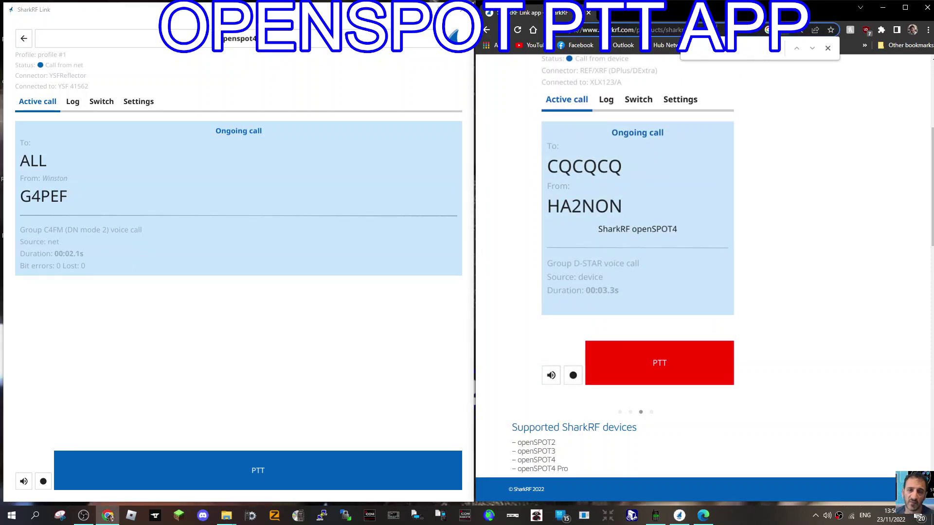
key("ctrl+a")
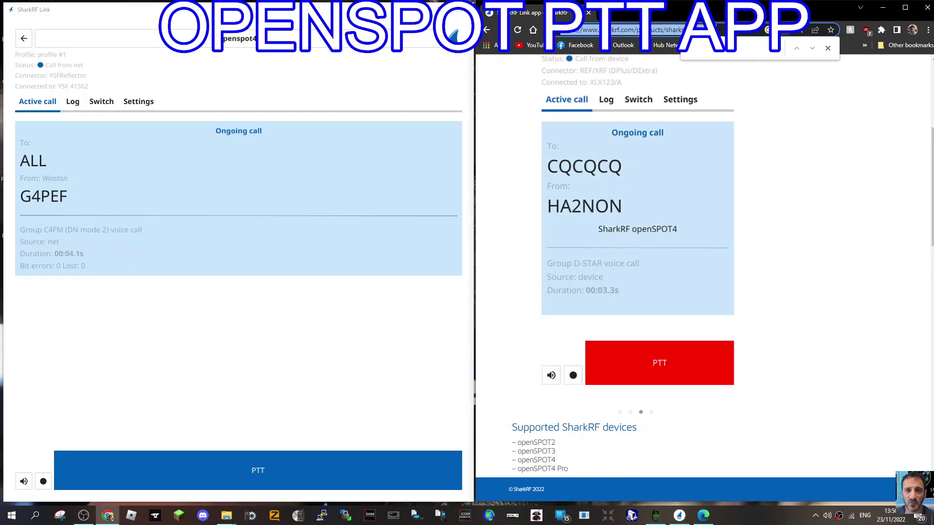
type("SHARK")
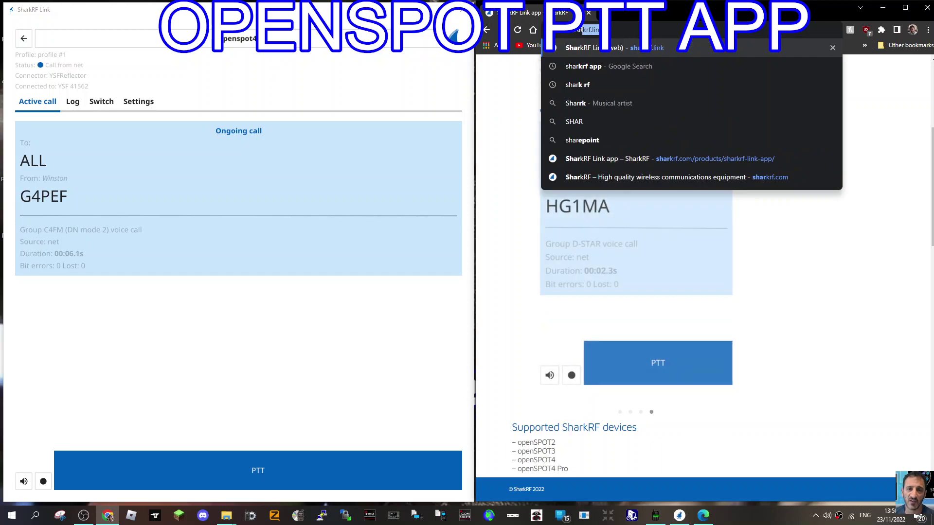
type("RF.LINK")
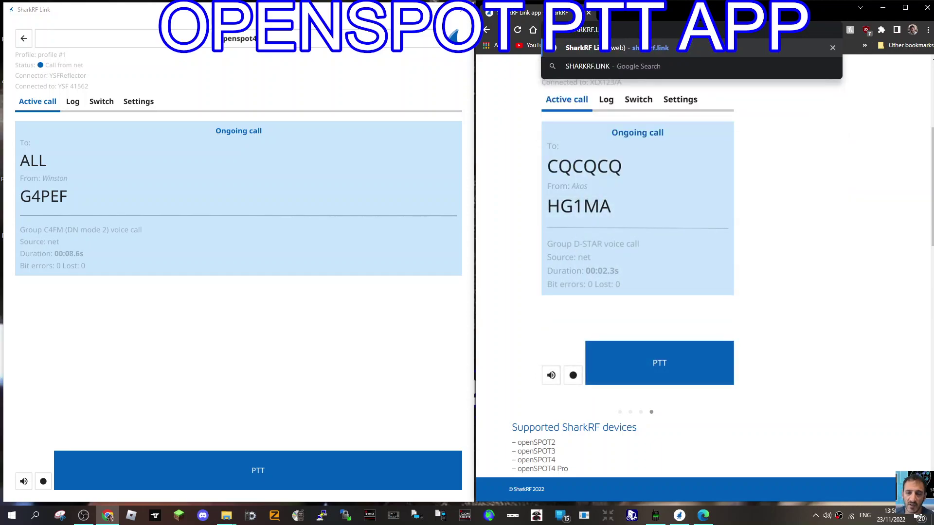
key("Return")
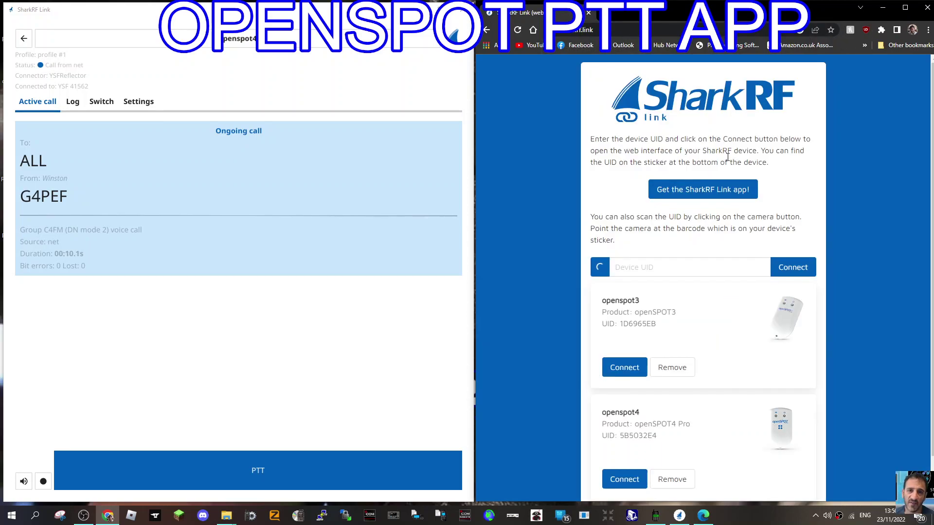
scroll(661, 369, "down", 1)
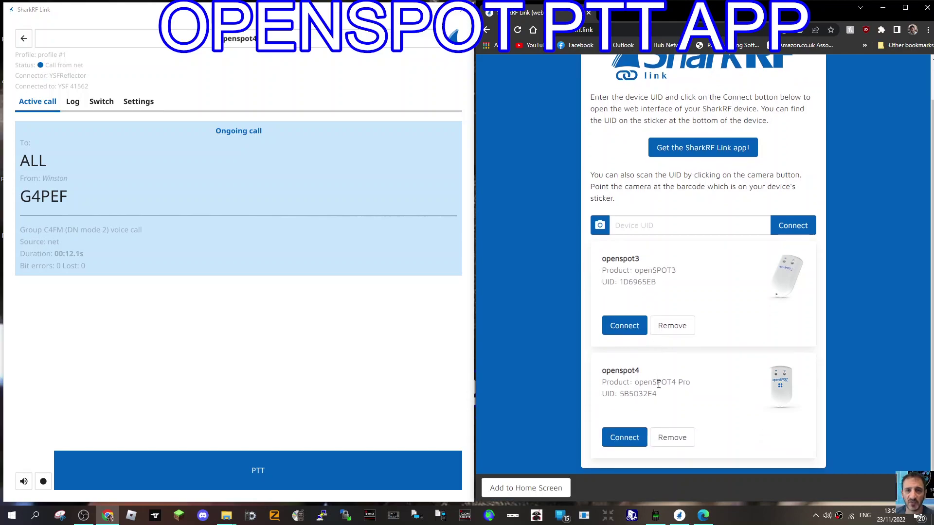
left_click(625, 438)
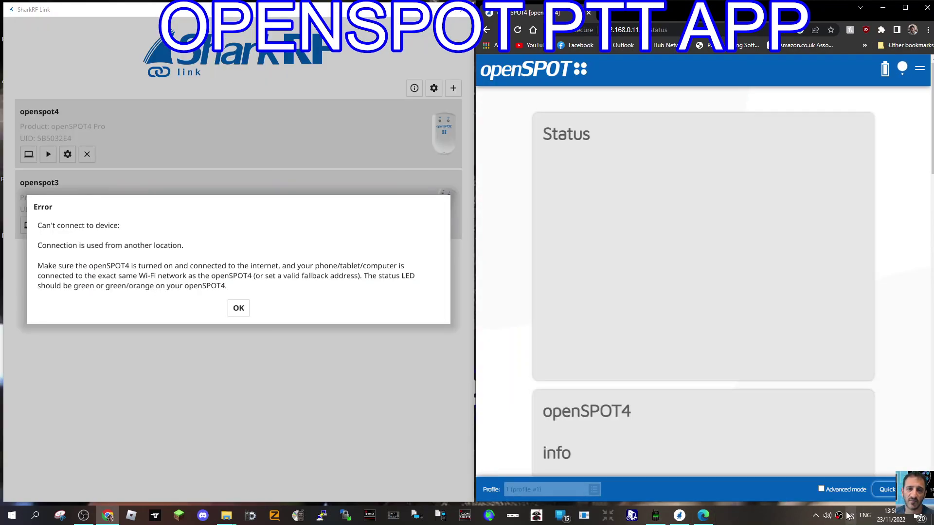
Acknowledge SharkRF Link's 'Can't connect to device' error with OK.
left_click(828, 516)
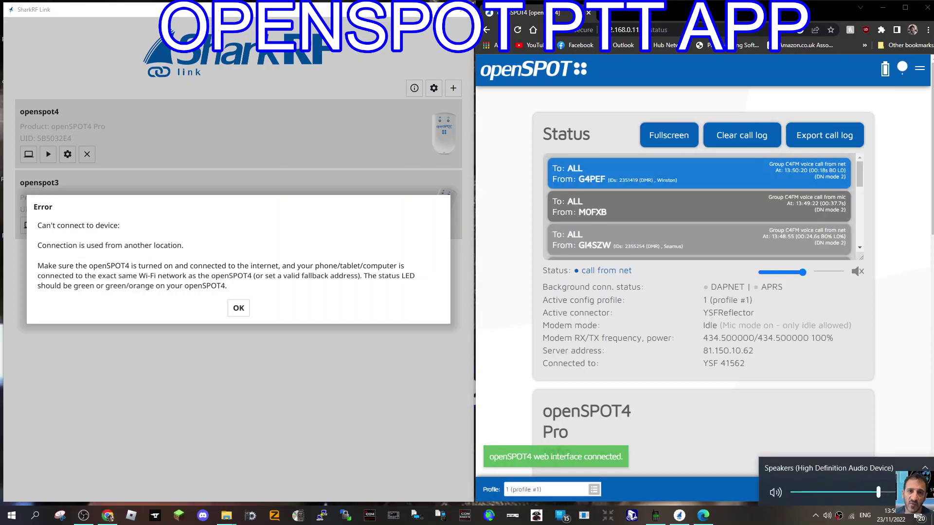
left_click(245, 310)
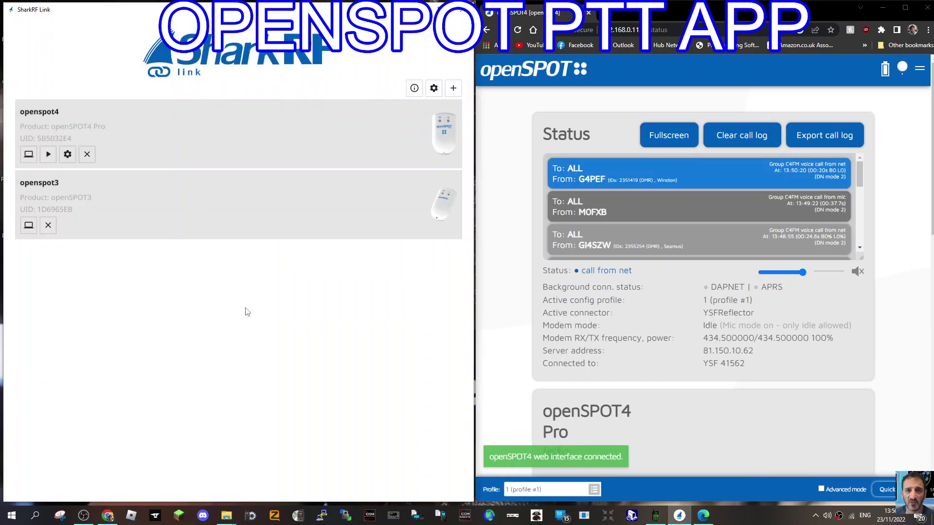